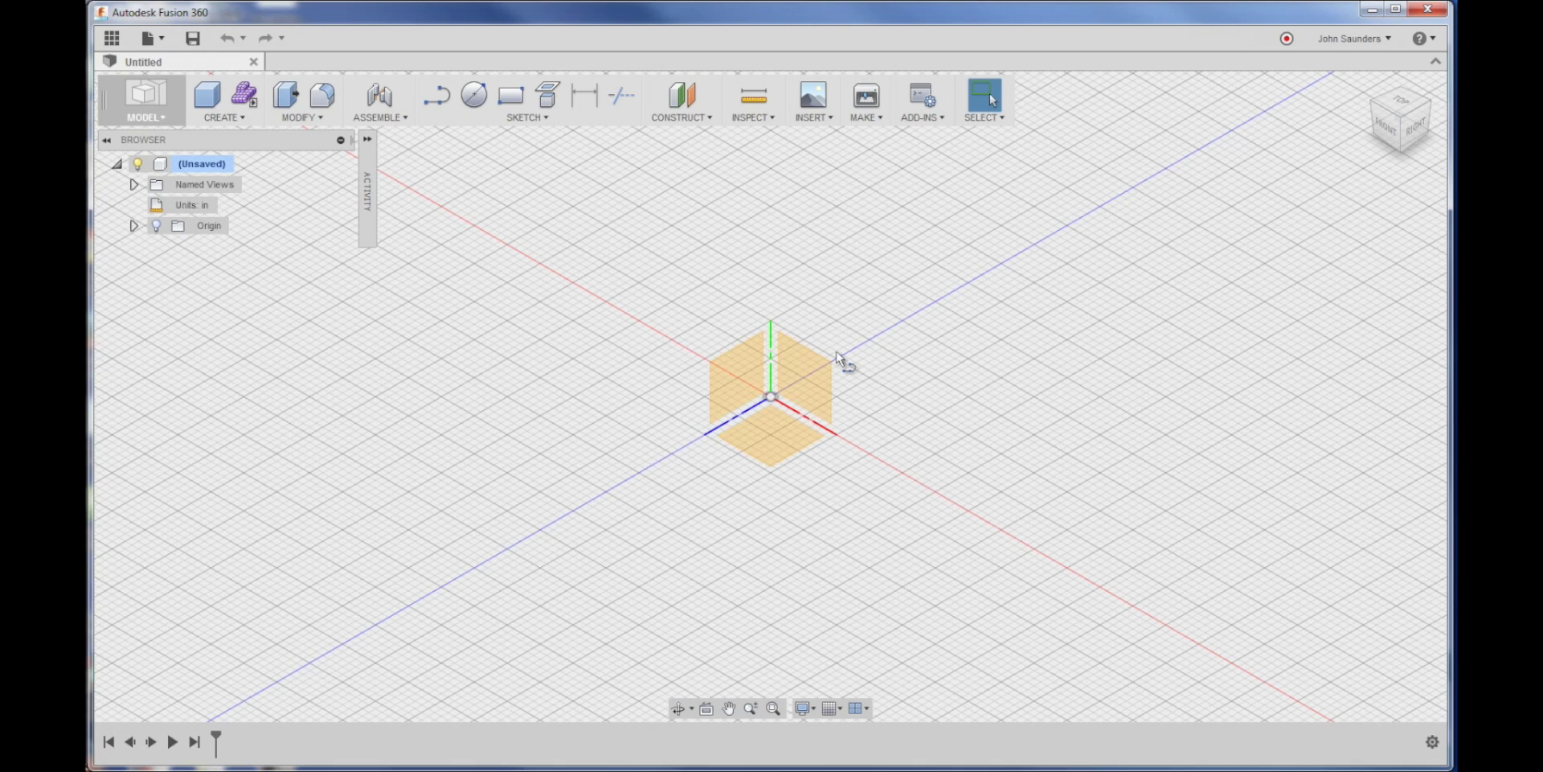
Step: Sketch a closed four-sided tapered profile from the origin on the right plane, about 1.2 in long and 0.4 in high at the origin
left_click(804, 375)
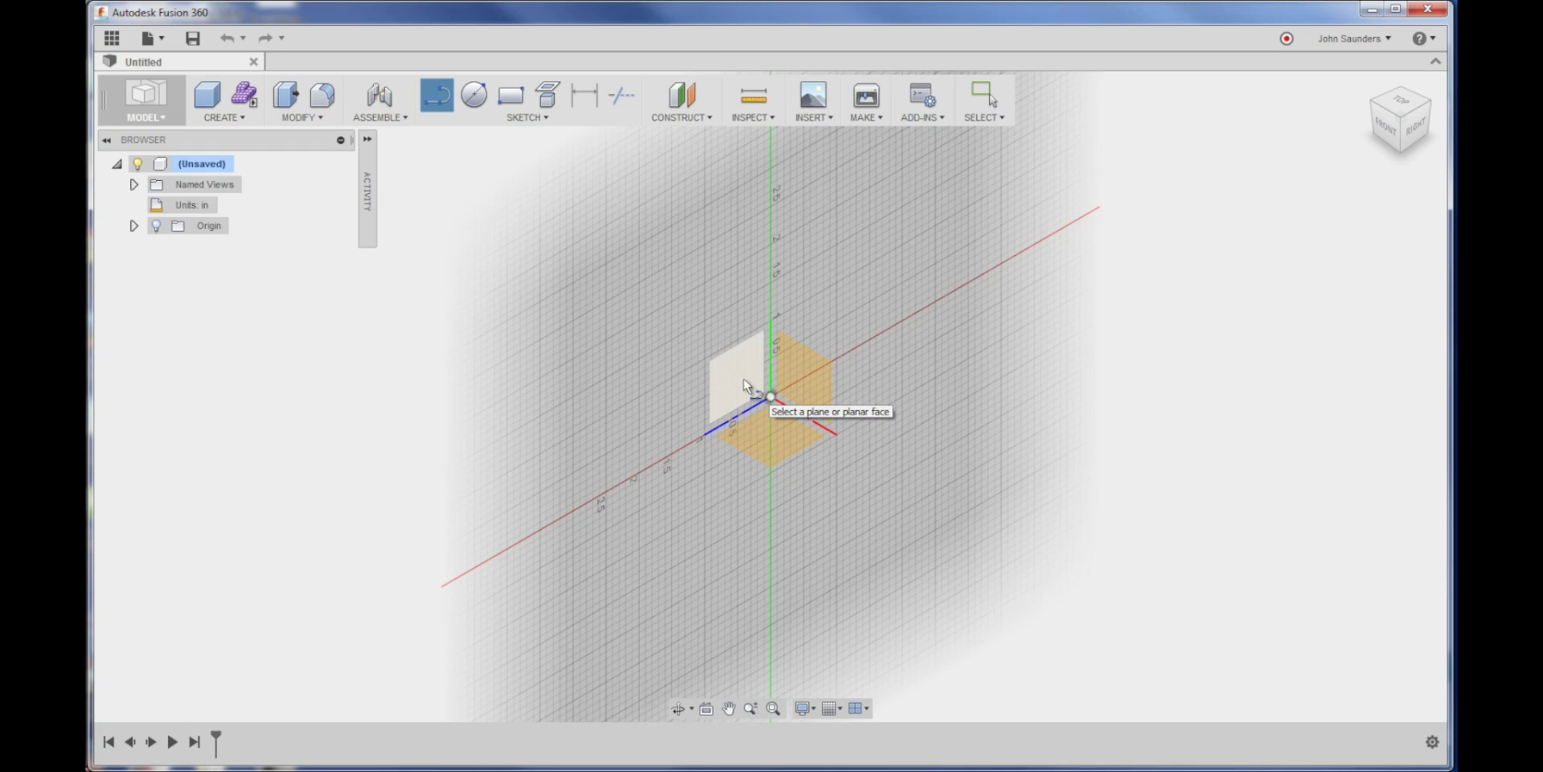
left_click(744, 379)
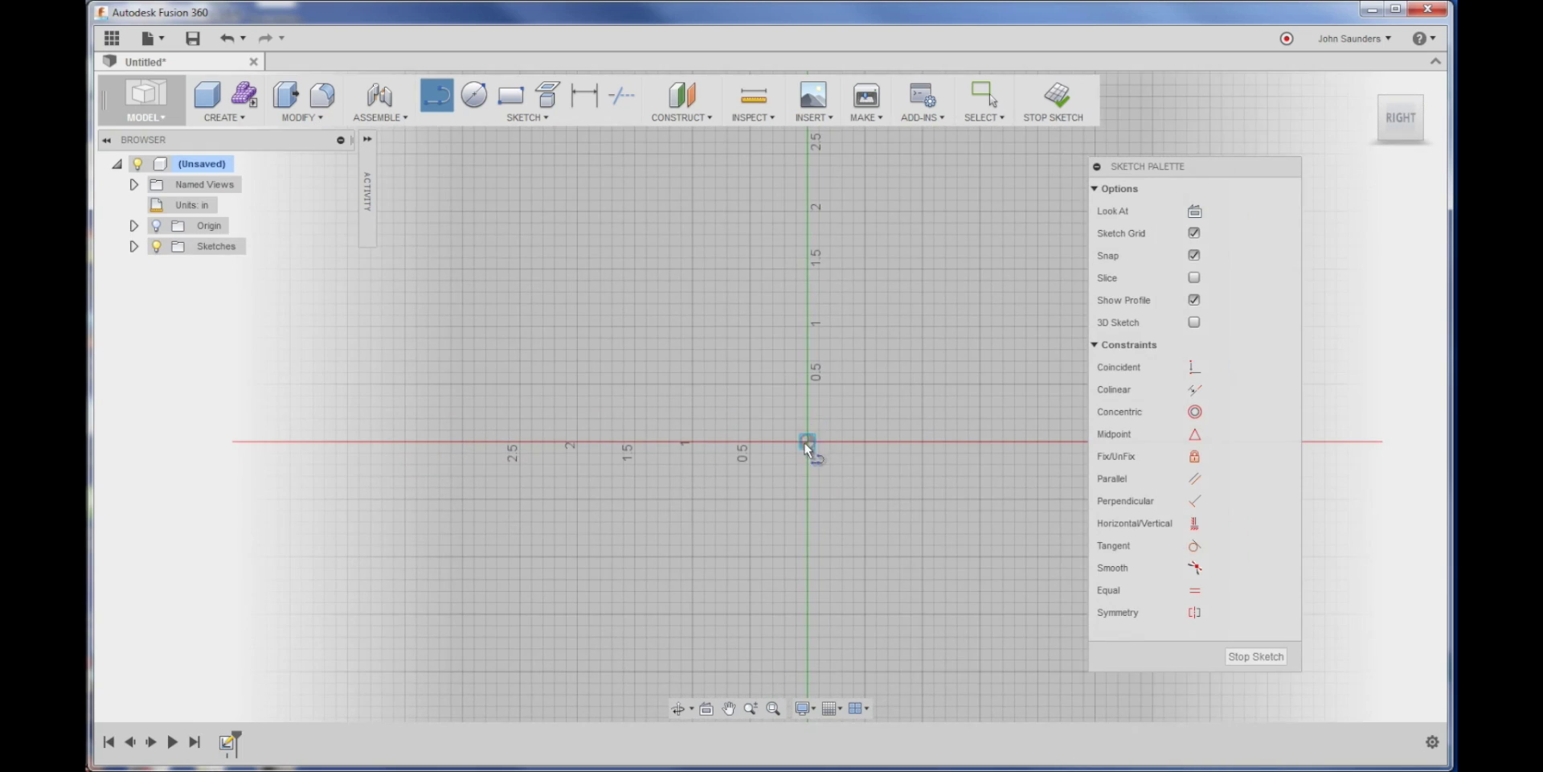
left_click(805, 441)
left_click(808, 395)
left_click(665, 374)
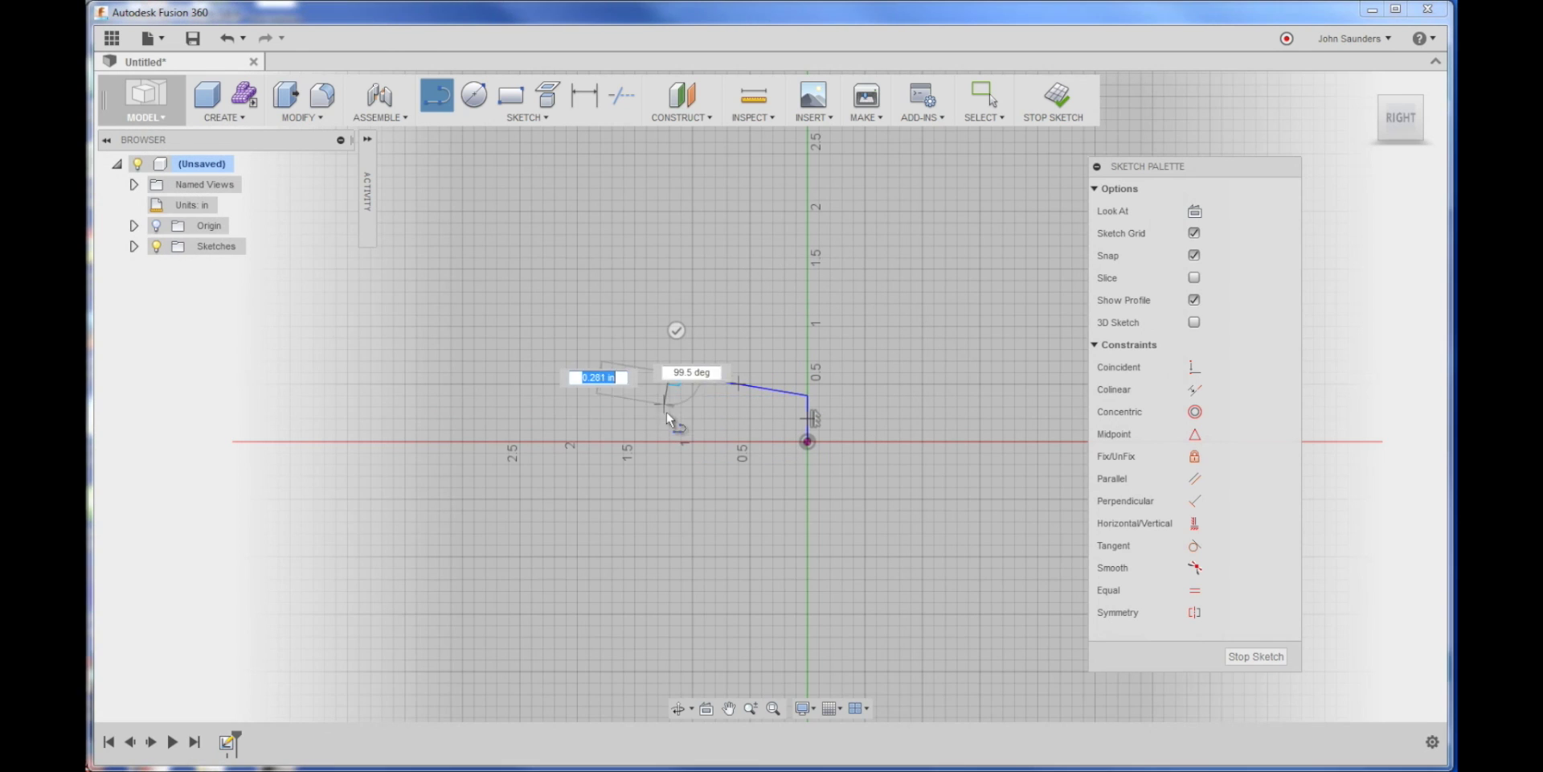
left_click(669, 441)
left_click(807, 442)
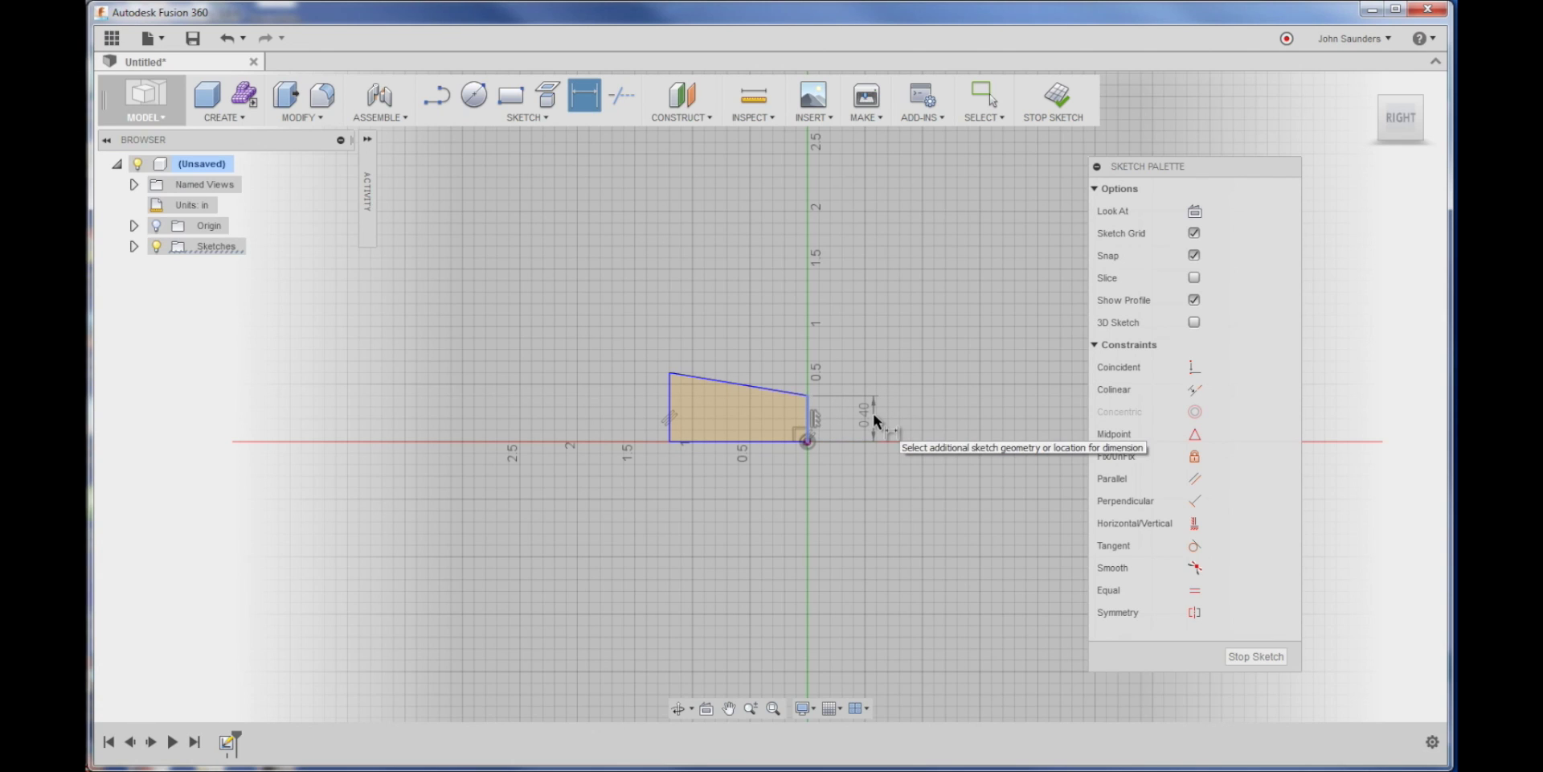
Step: Dimension the profile's end heights to 0.42 in at the origin and 0.48 in at the far end, and its length to 1.00 in
left_click(875, 418)
type(".42")
key("Return")
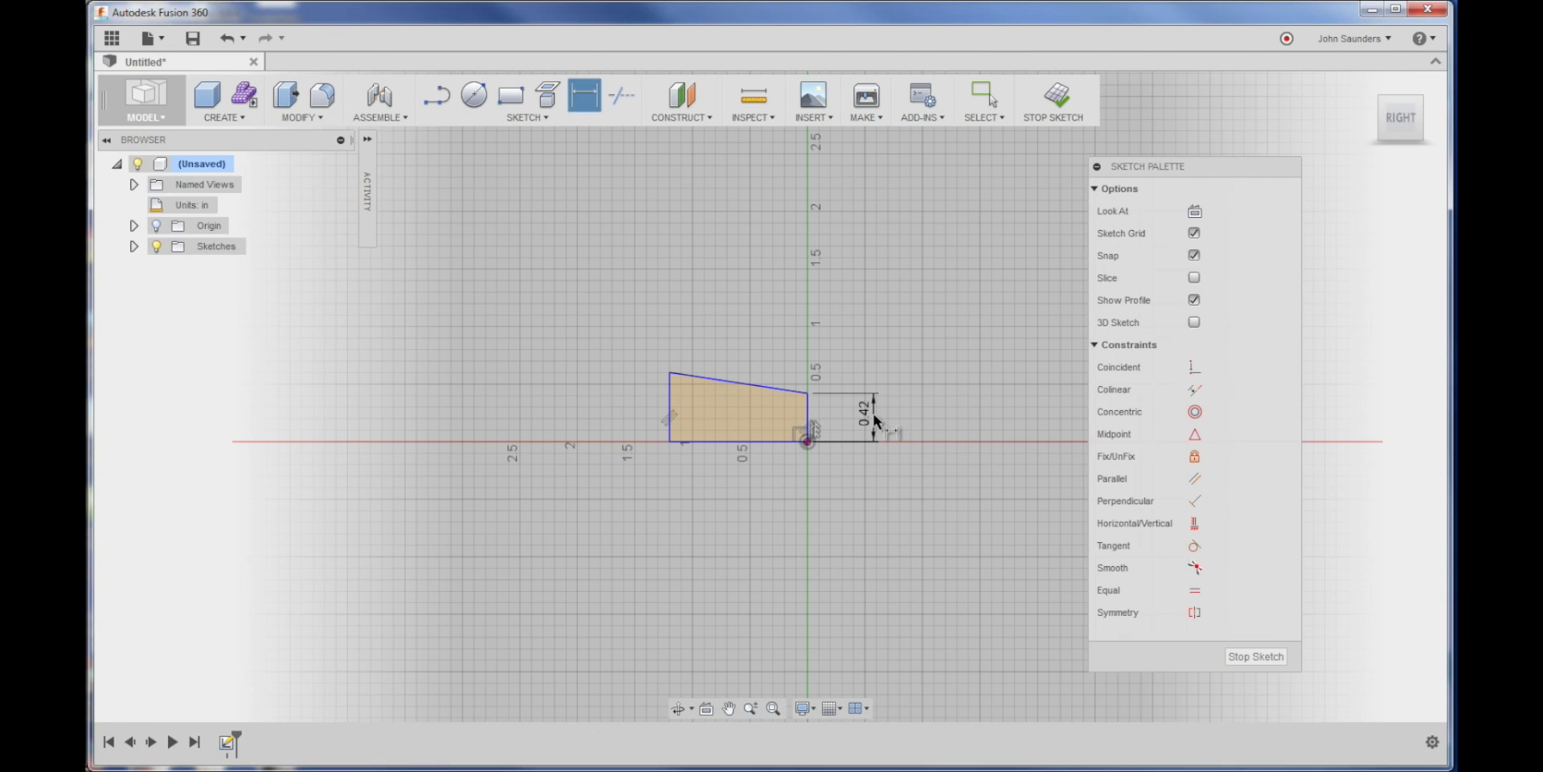
left_click(669, 403)
left_click(626, 402)
type(".48")
key("Return")
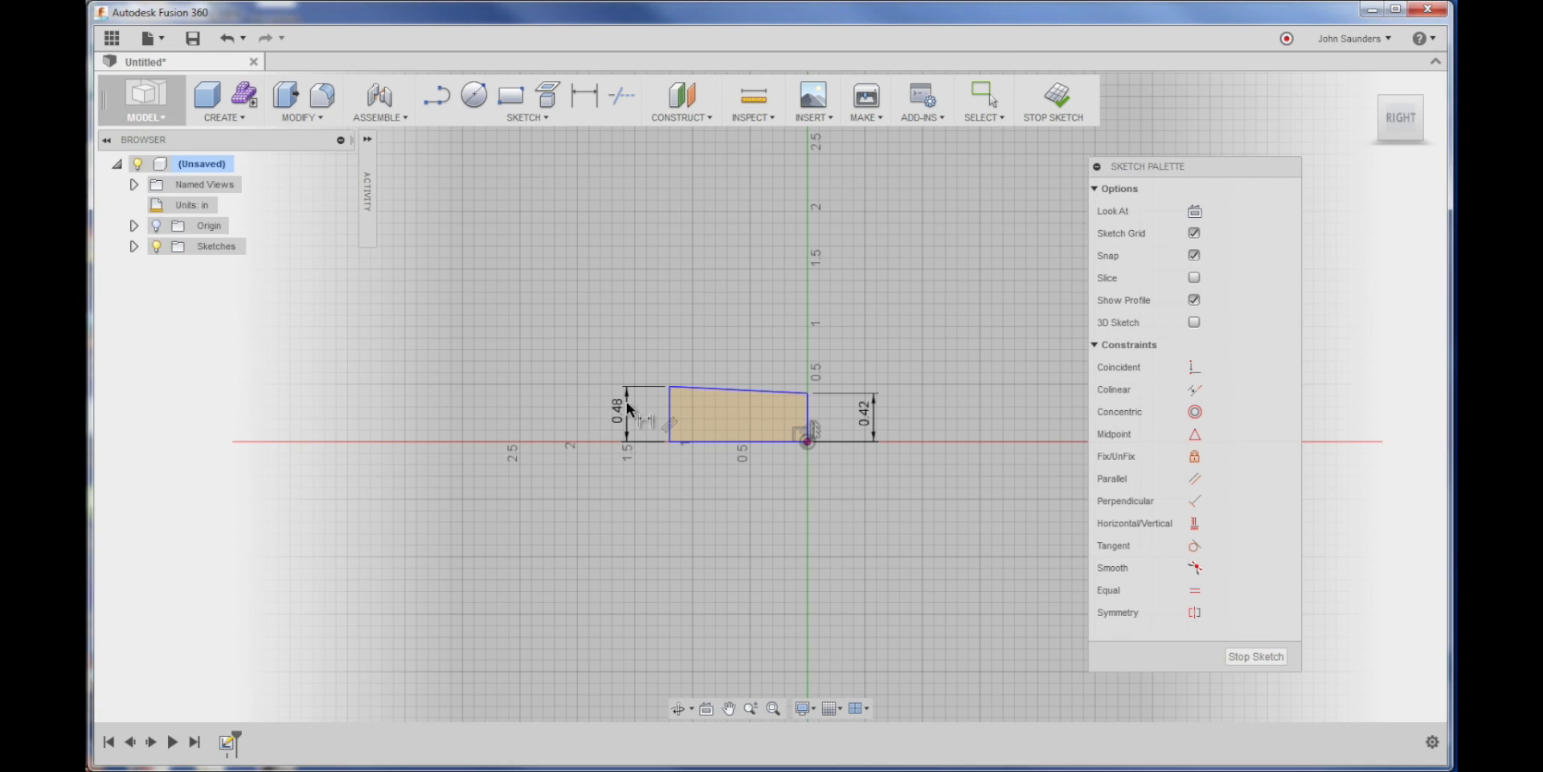
left_click(726, 443)
left_click(732, 486)
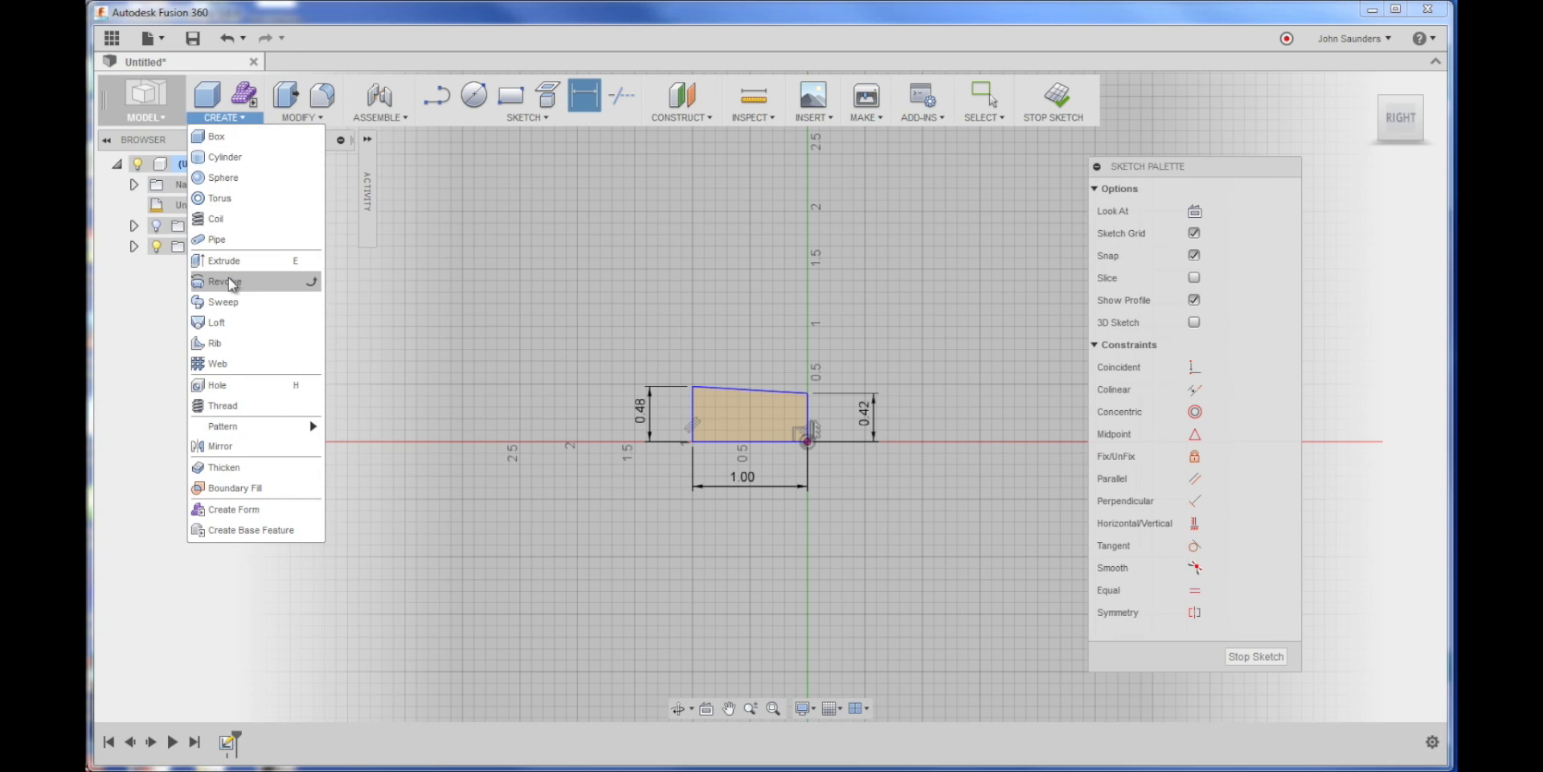
Step: Revolve the tapered profile about its horizontal base edge as a new body
left_click(229, 283)
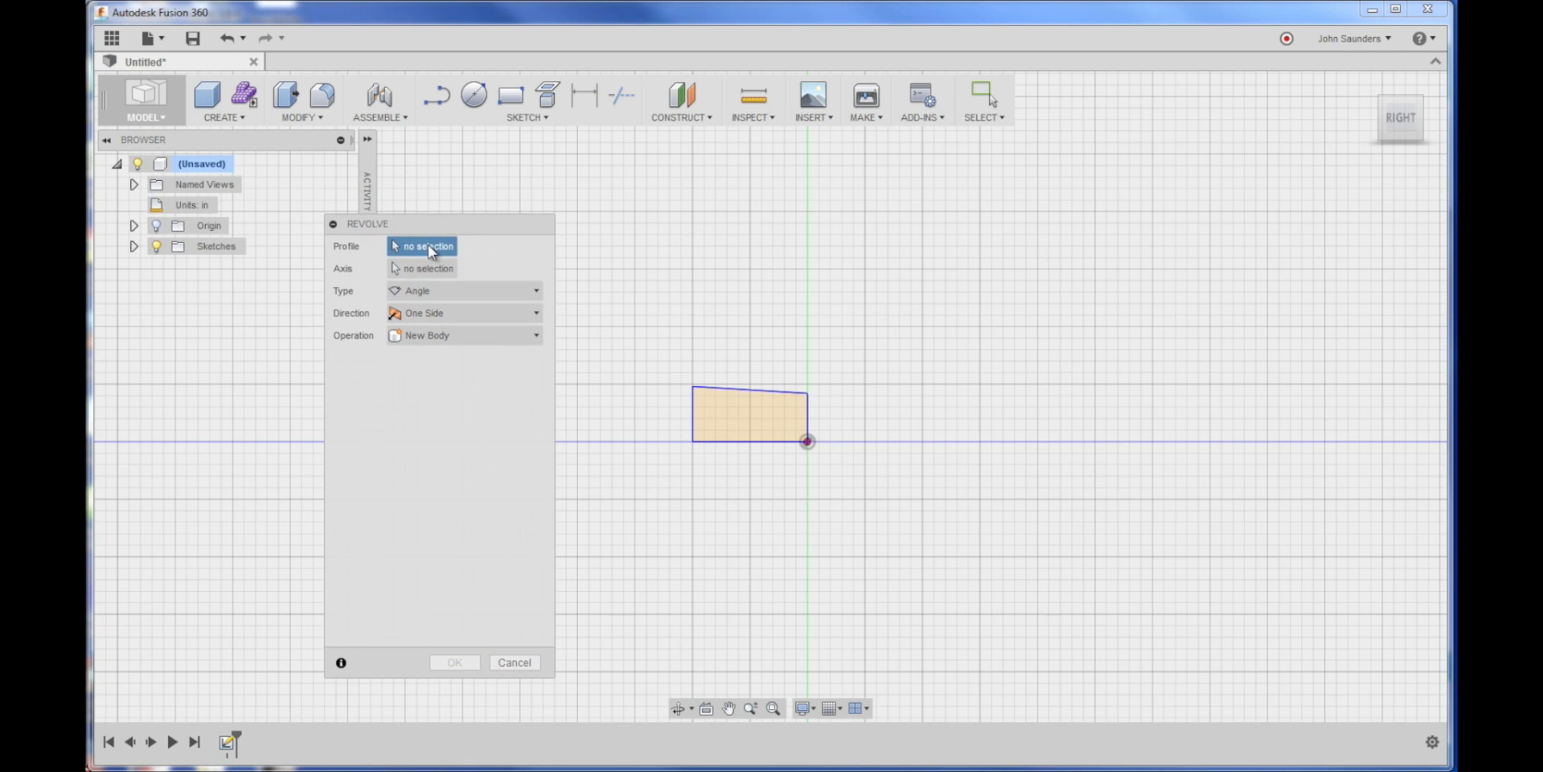
left_click(737, 422)
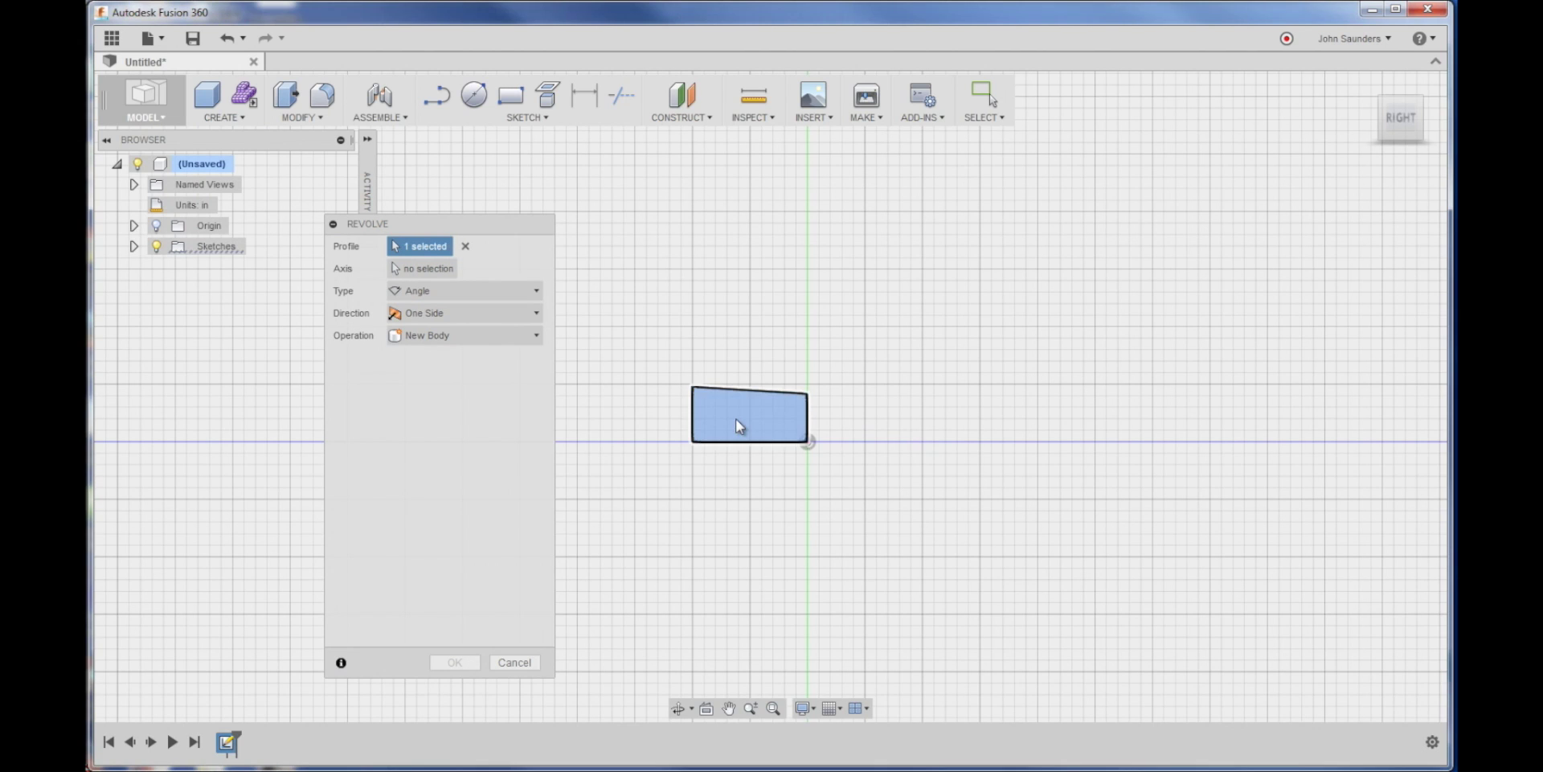
left_click(418, 270)
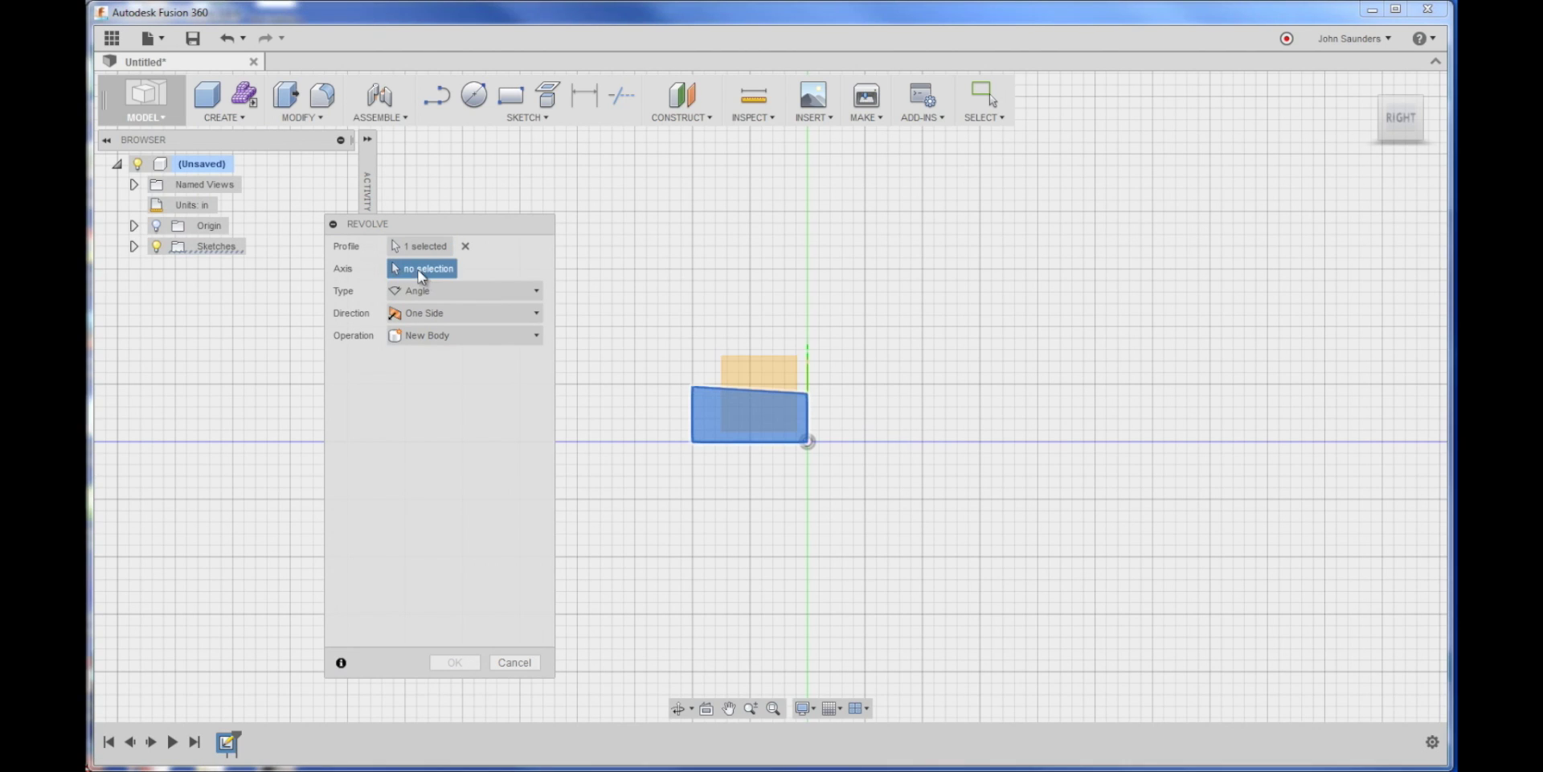
left_click(732, 442)
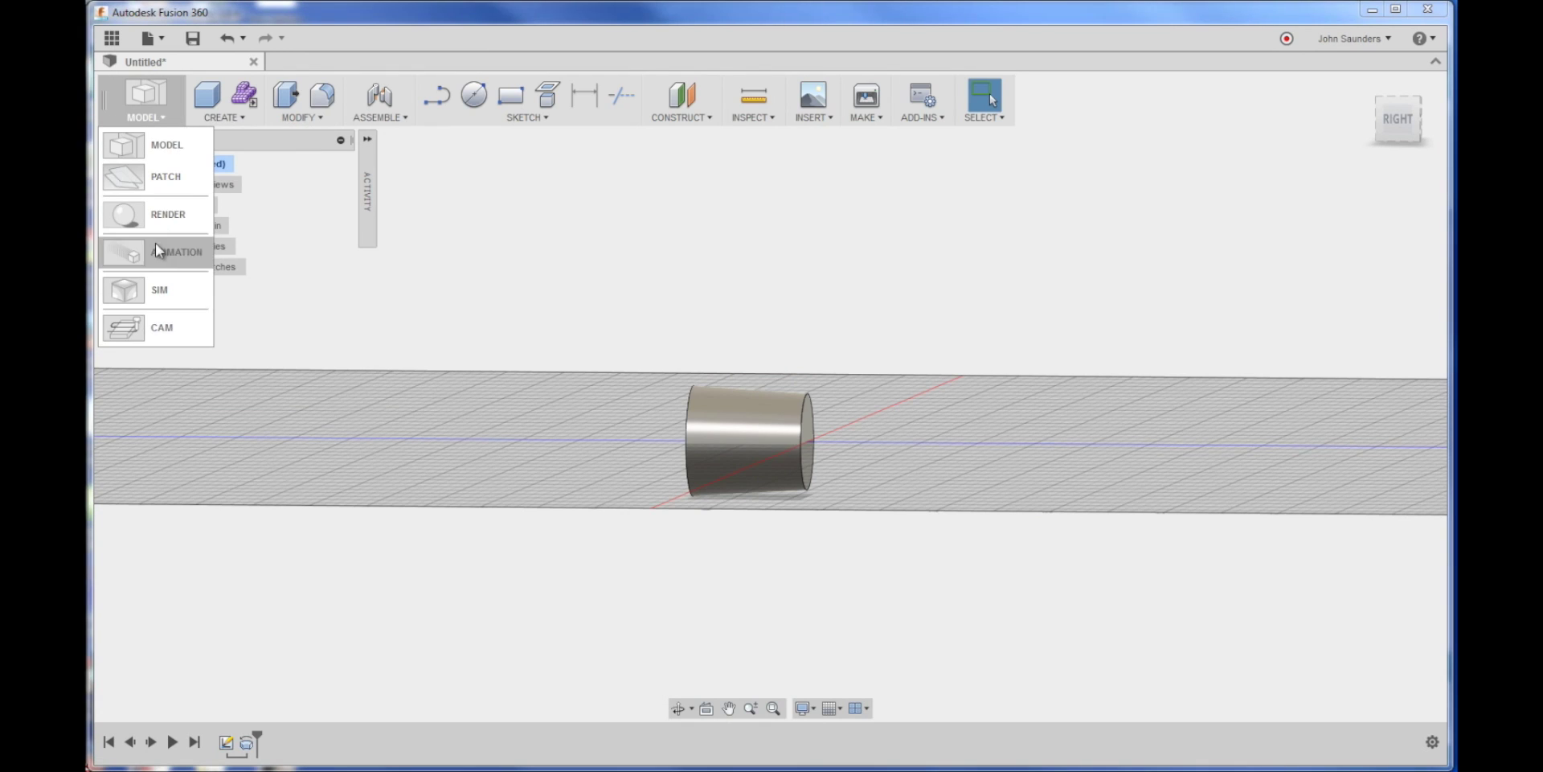
Step: Create a CAM setup with operation type Turning or mill/turn and flip its Z axis toward the small end of the part
left_click(168, 326)
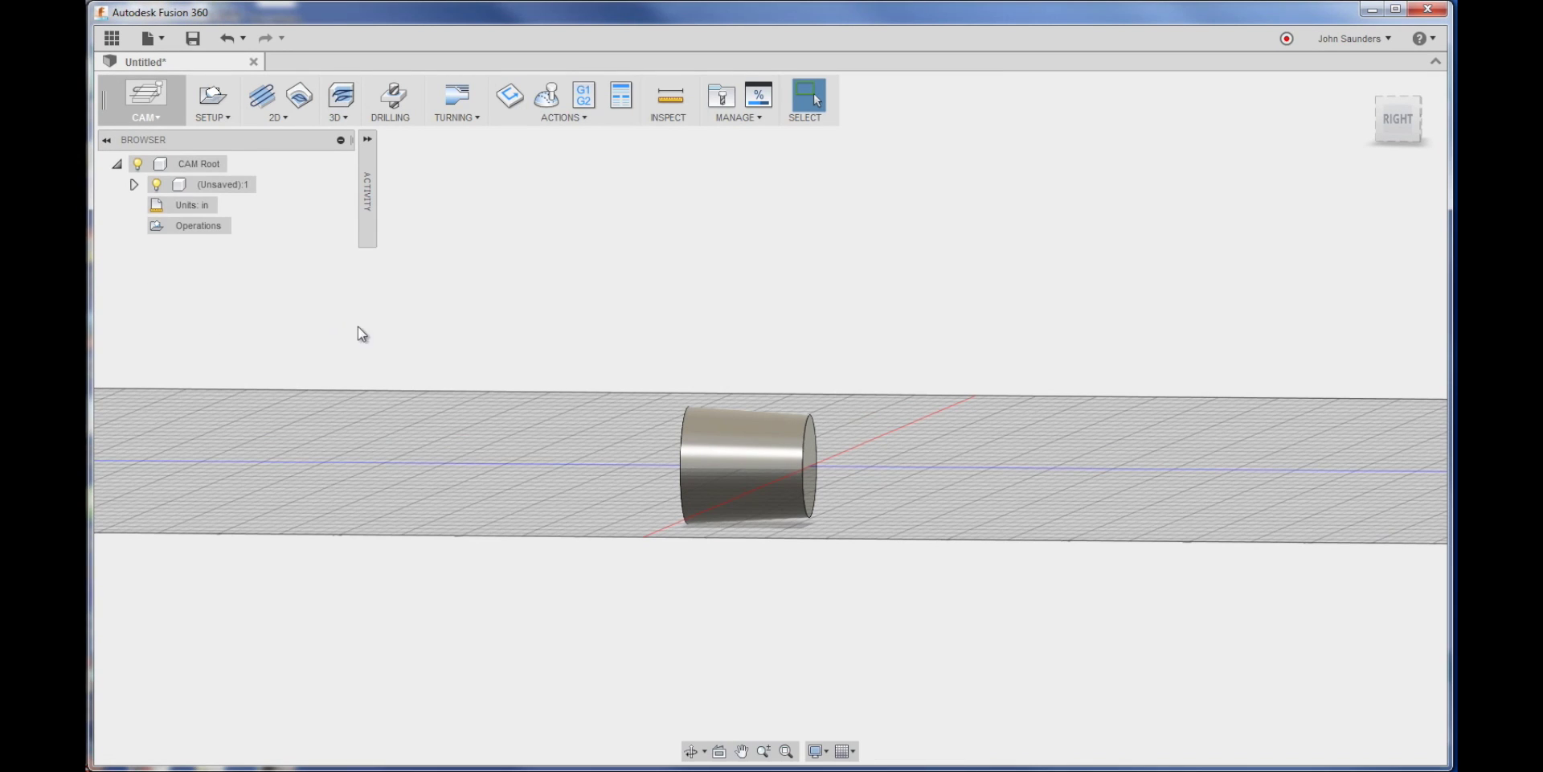
left_click(225, 107)
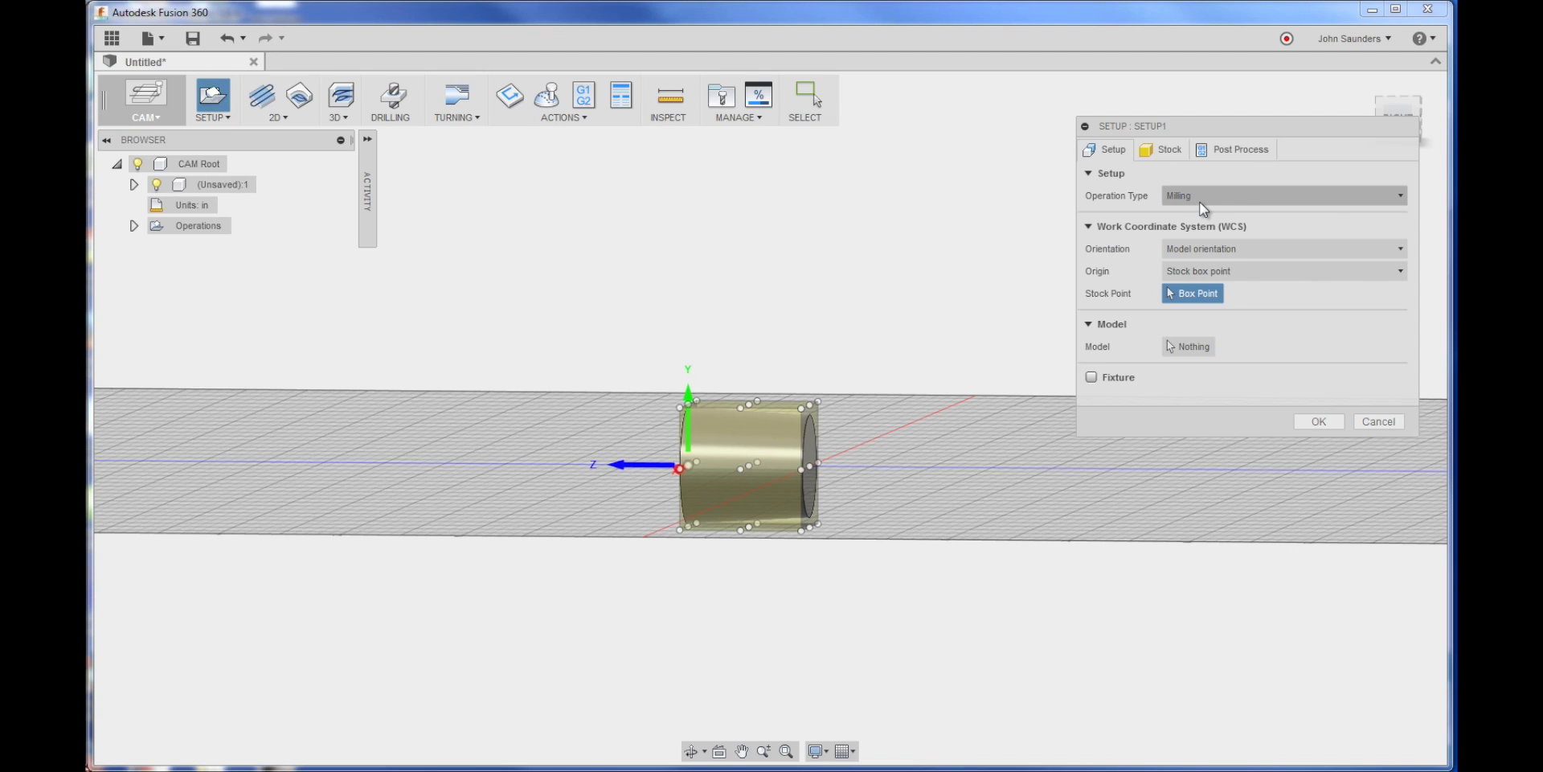
left_click(1204, 201)
left_click(1206, 229)
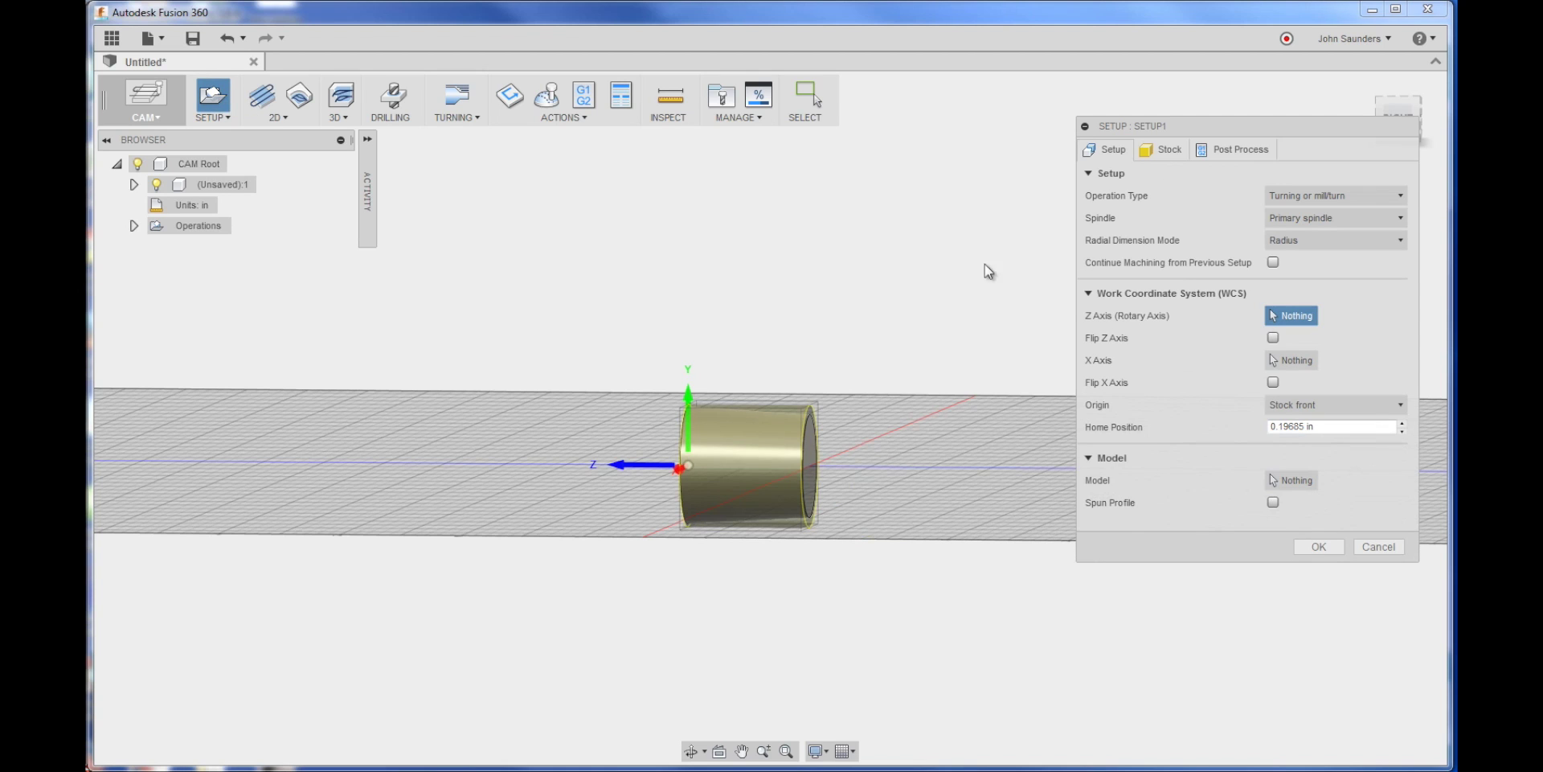
scroll(879, 353, "up", 2)
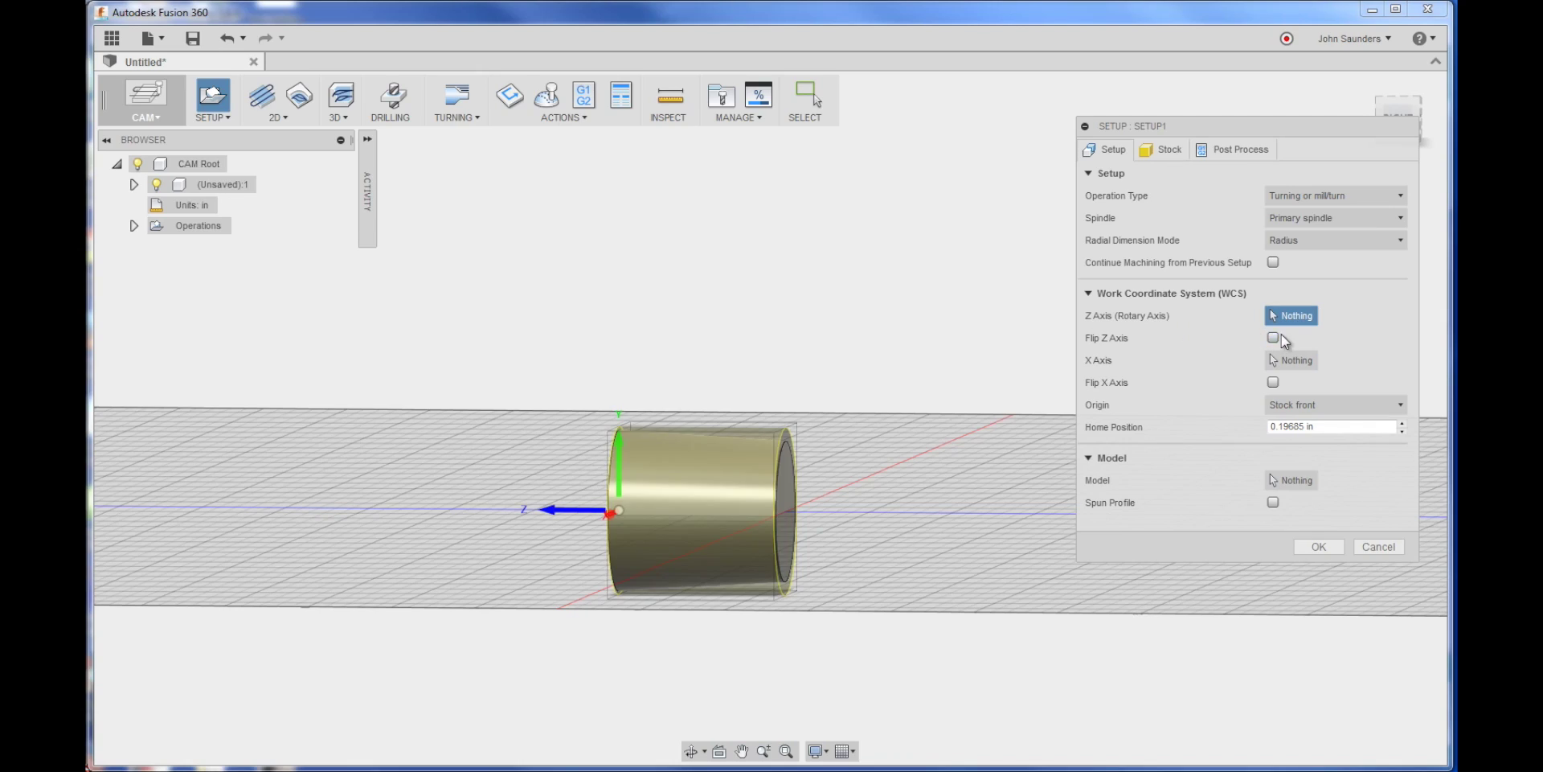
left_click(1273, 338)
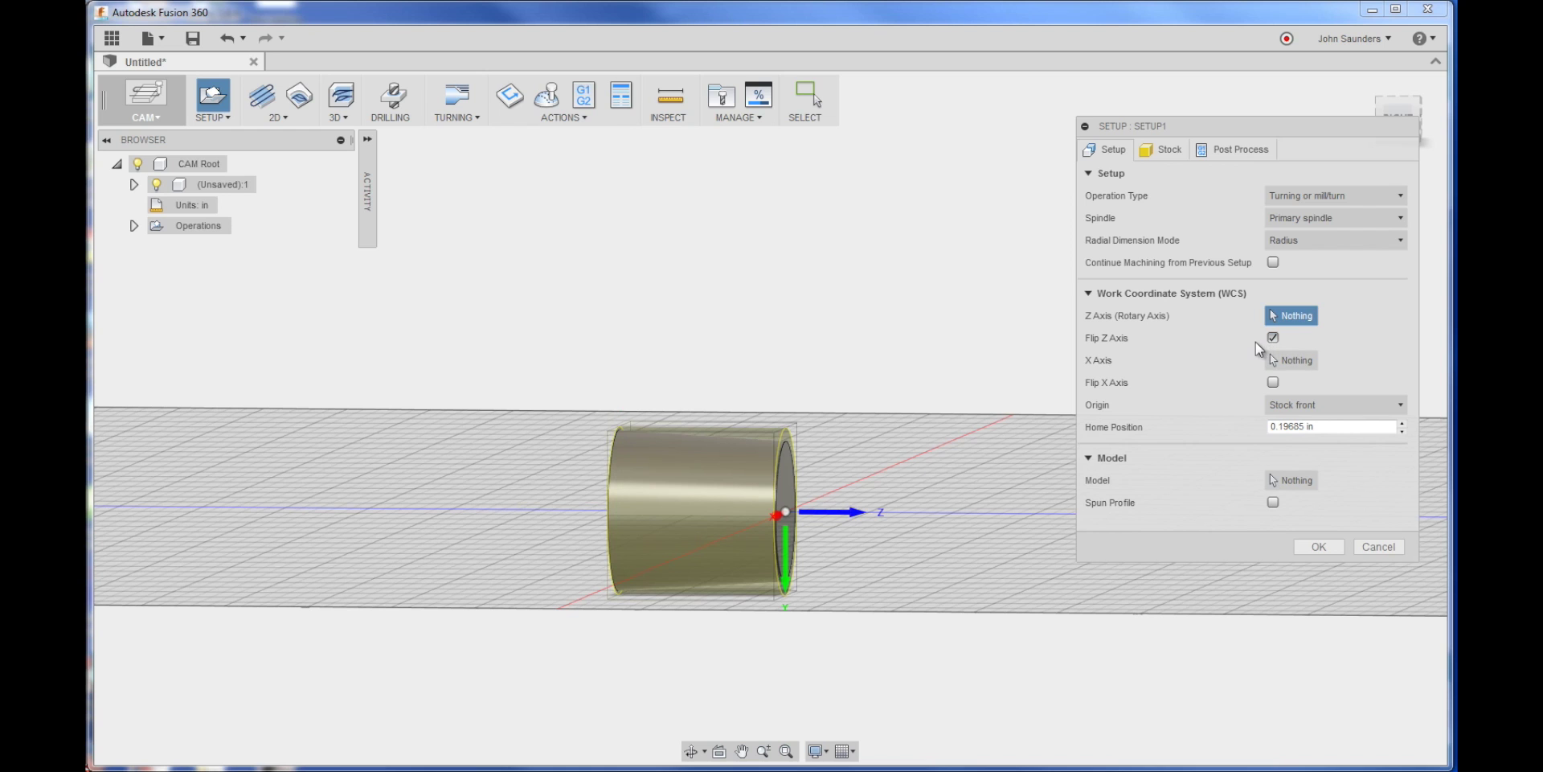
Step: Define the setup's stock as a fixed size cylinder, 1.25 in diameter and 1.1 in long, and finish the setup
left_click(1164, 150)
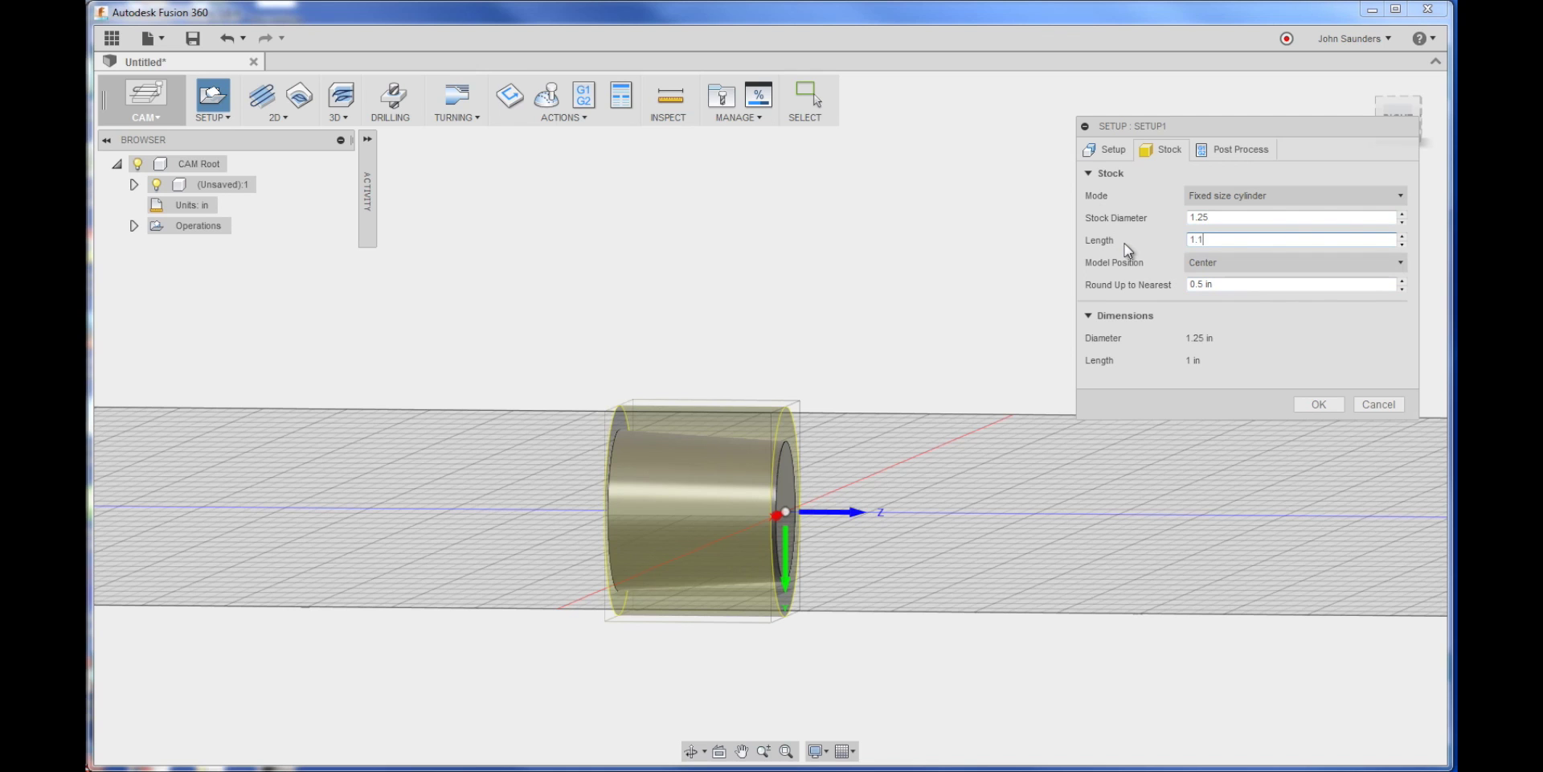
middle_click_drag(963, 264, 1176, 144, "shift")
left_click(1108, 150)
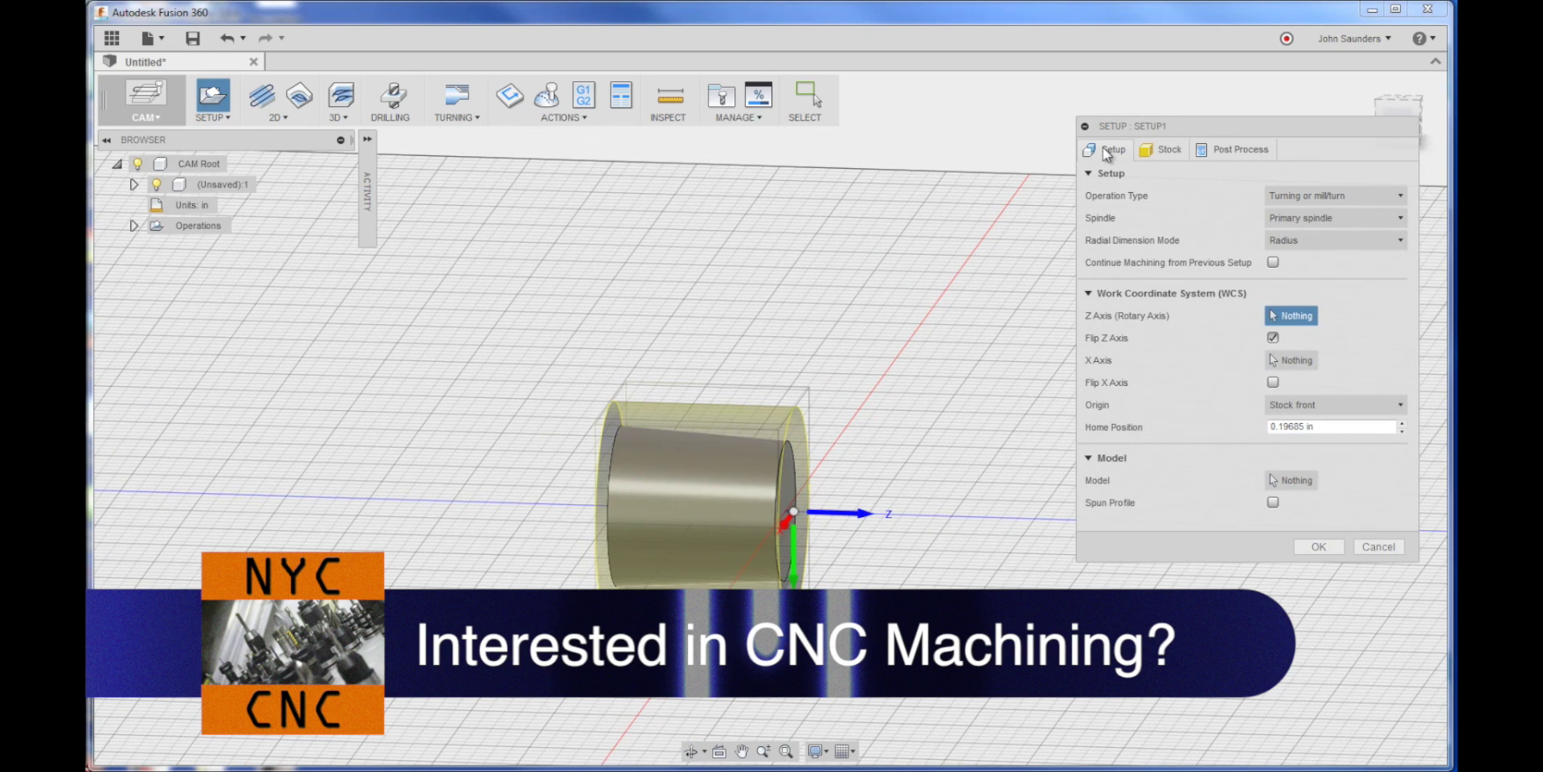
left_click(1323, 547)
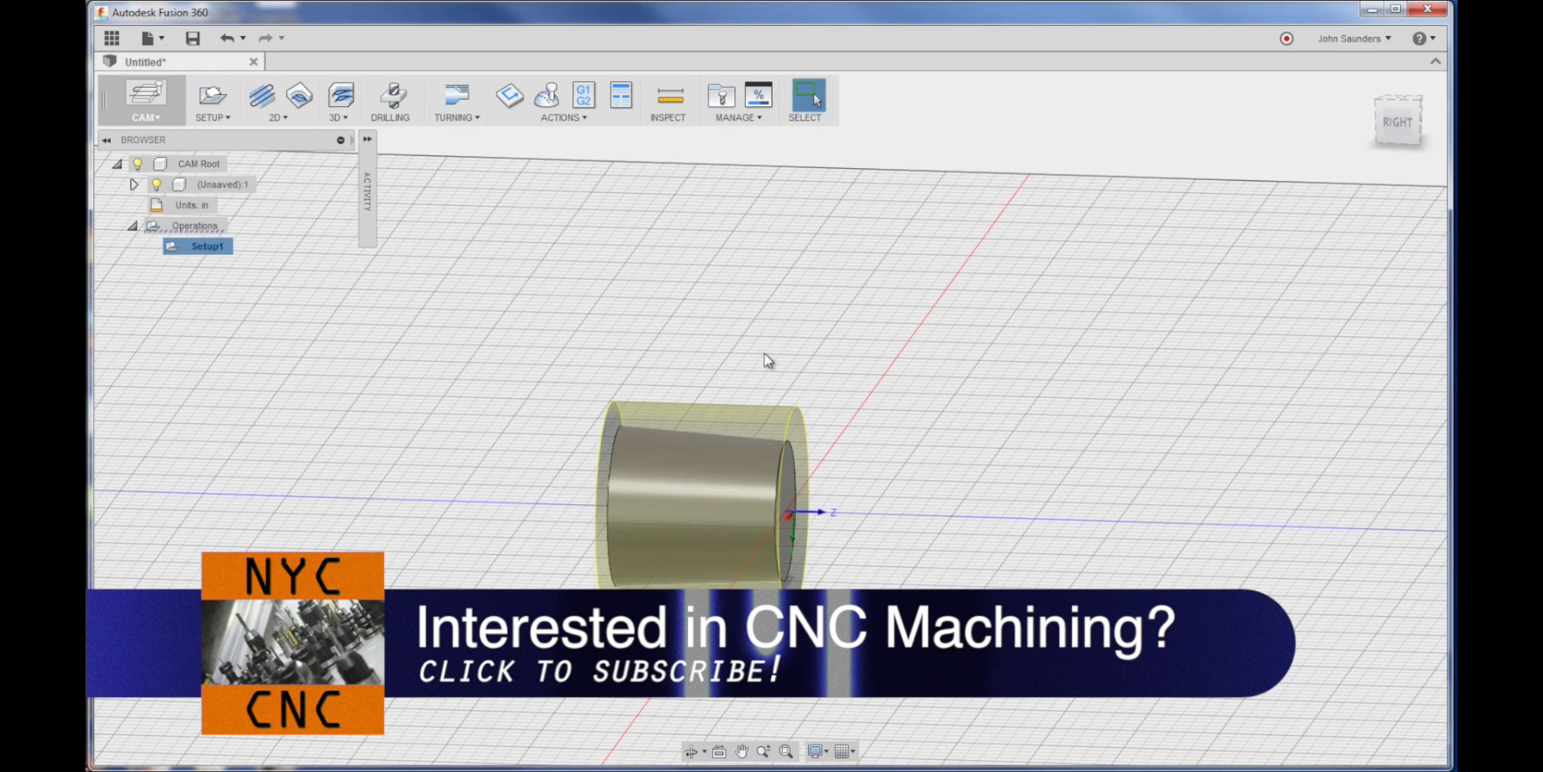
Step: Add a Turning Face operation using sample tool 1, CNMT09T308-DCLN-R
left_click(466, 117)
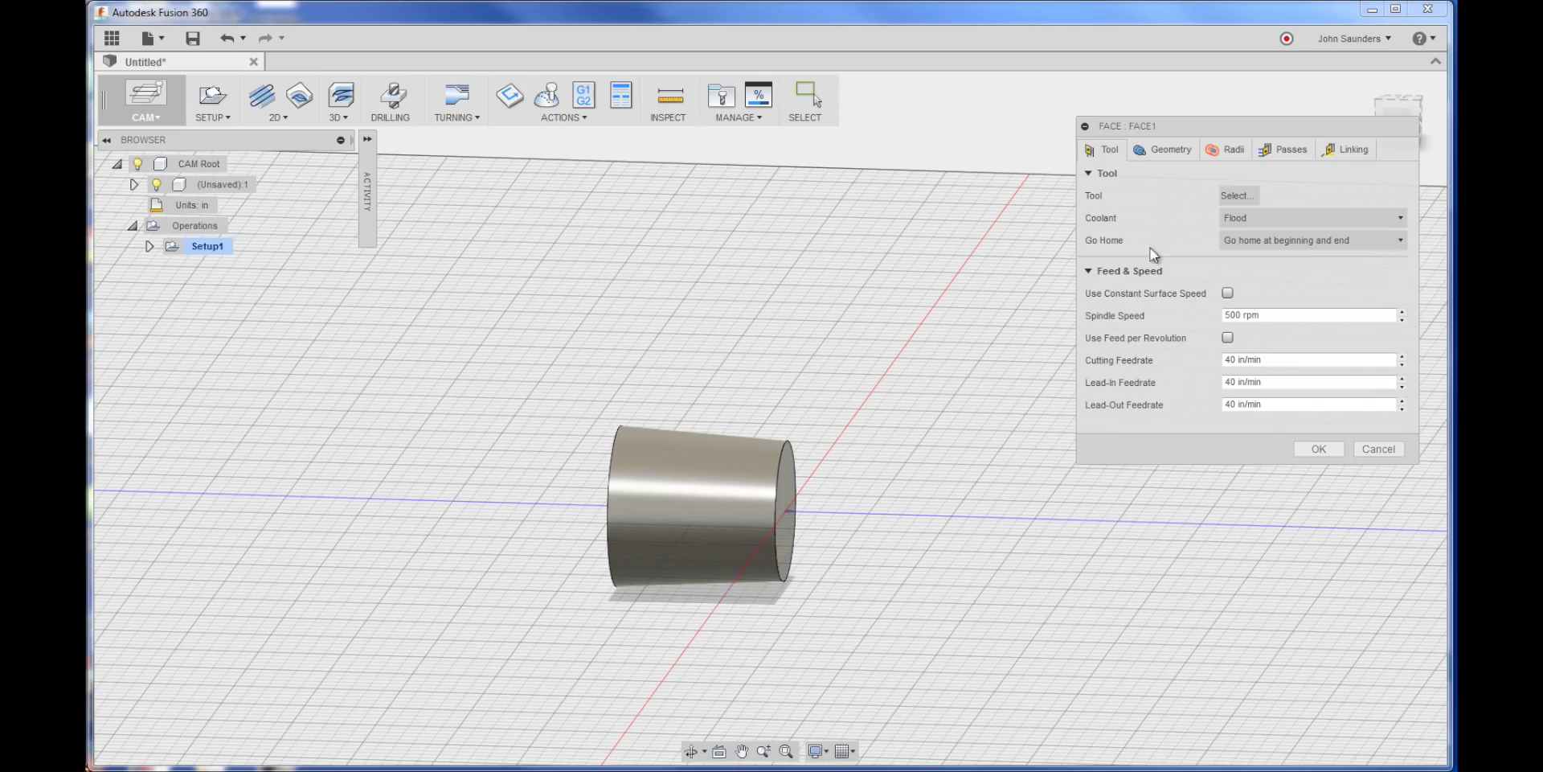
left_click(1237, 196)
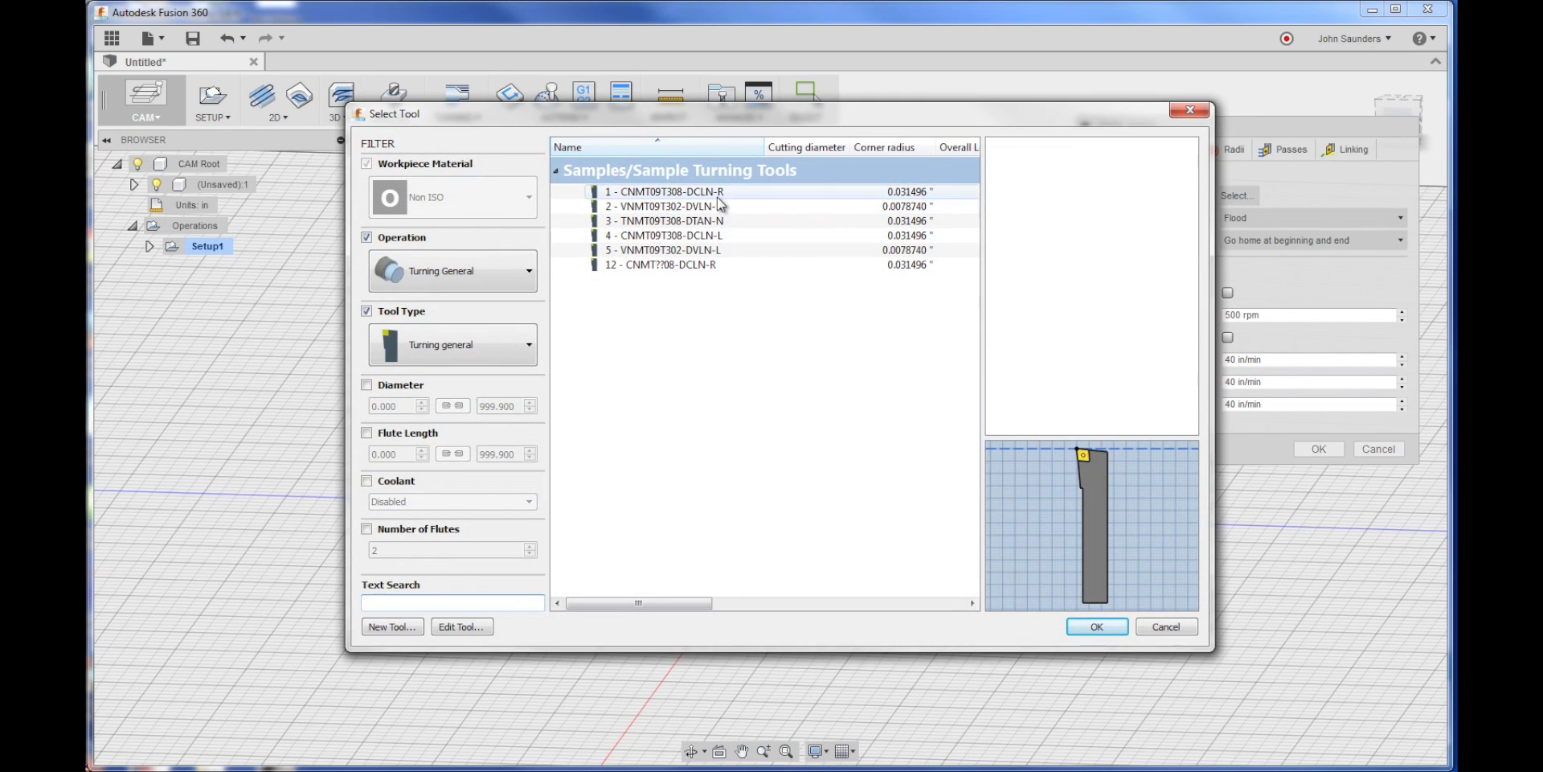
left_click(1111, 627)
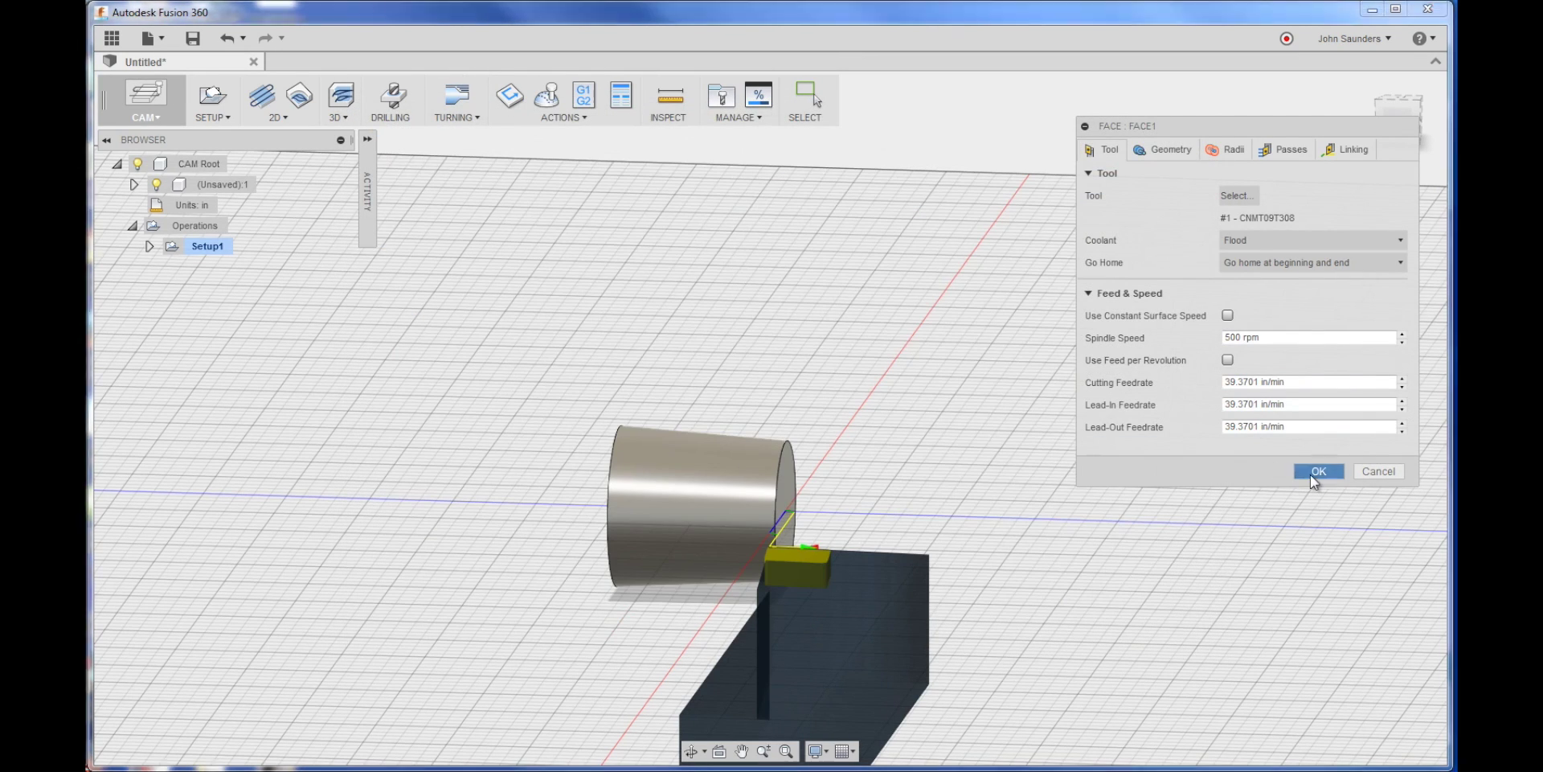
left_click(1309, 473)
Step: Add a Turning Profile operation for outside profiling with tool #1 CNMT09T308, leaving confinement and rest machining off
middle_click_drag(901, 313, 905, 407, "shift")
scroll(885, 450, "up", 5)
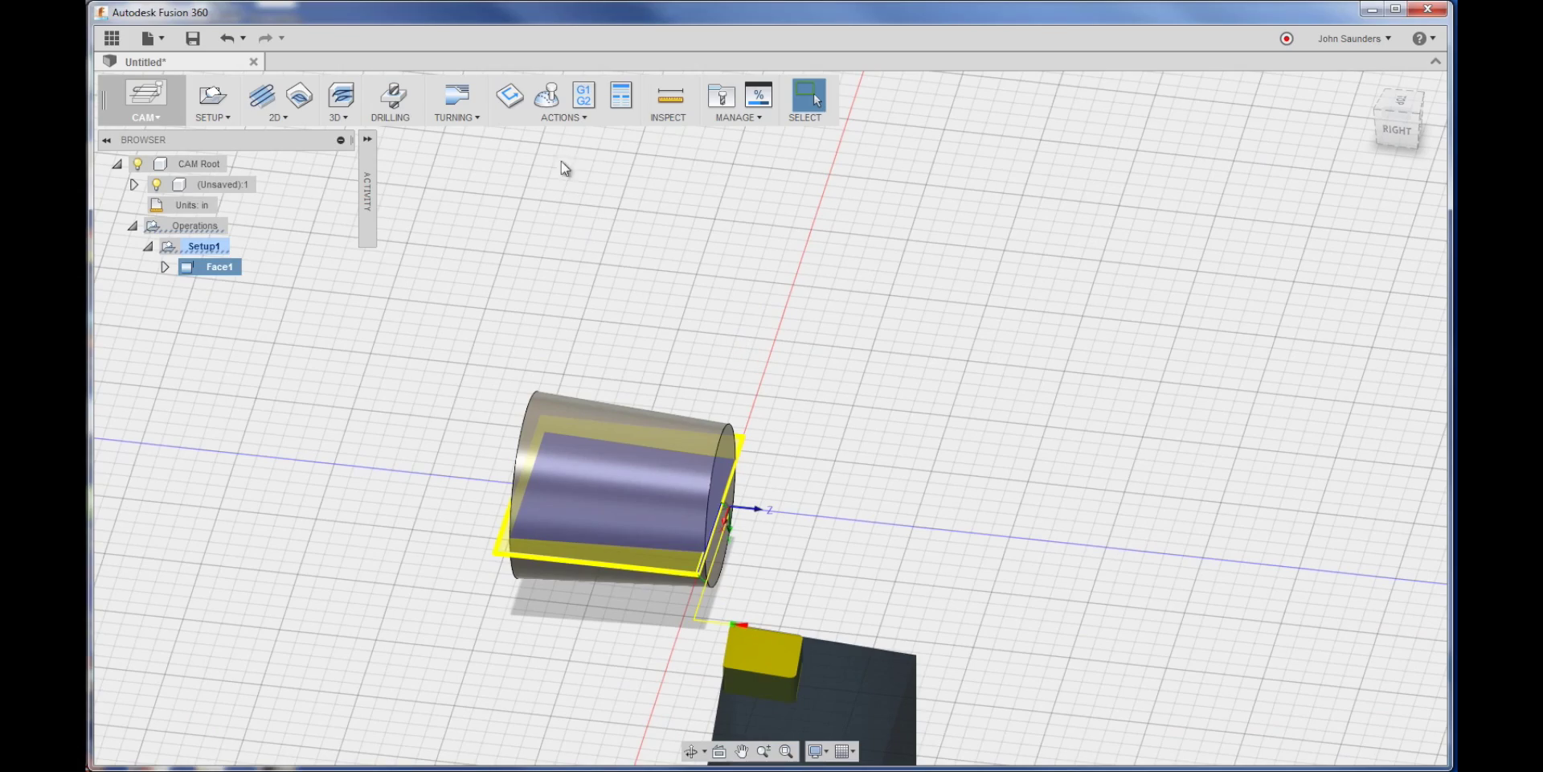
left_click(474, 128)
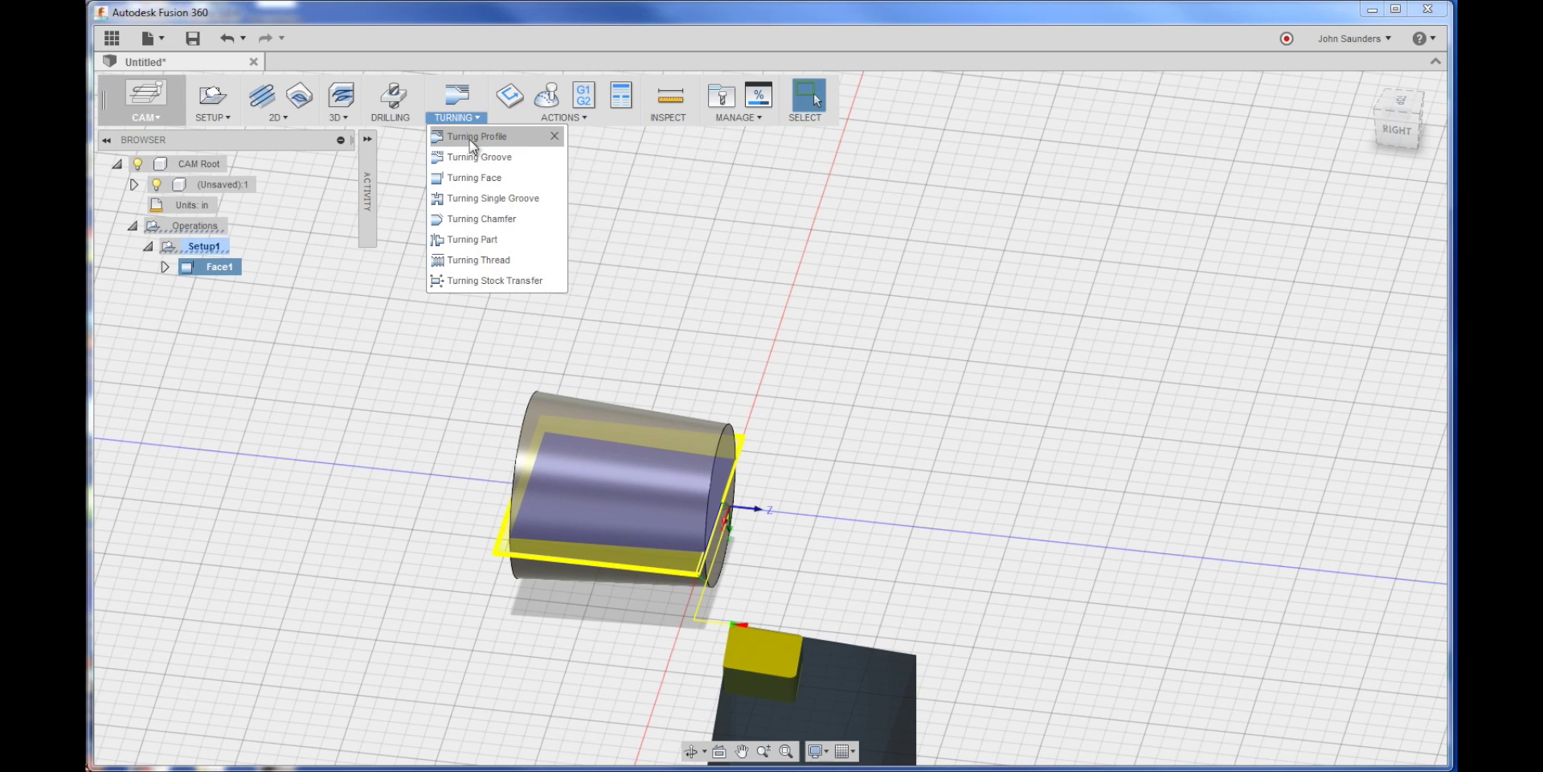
left_click(474, 145)
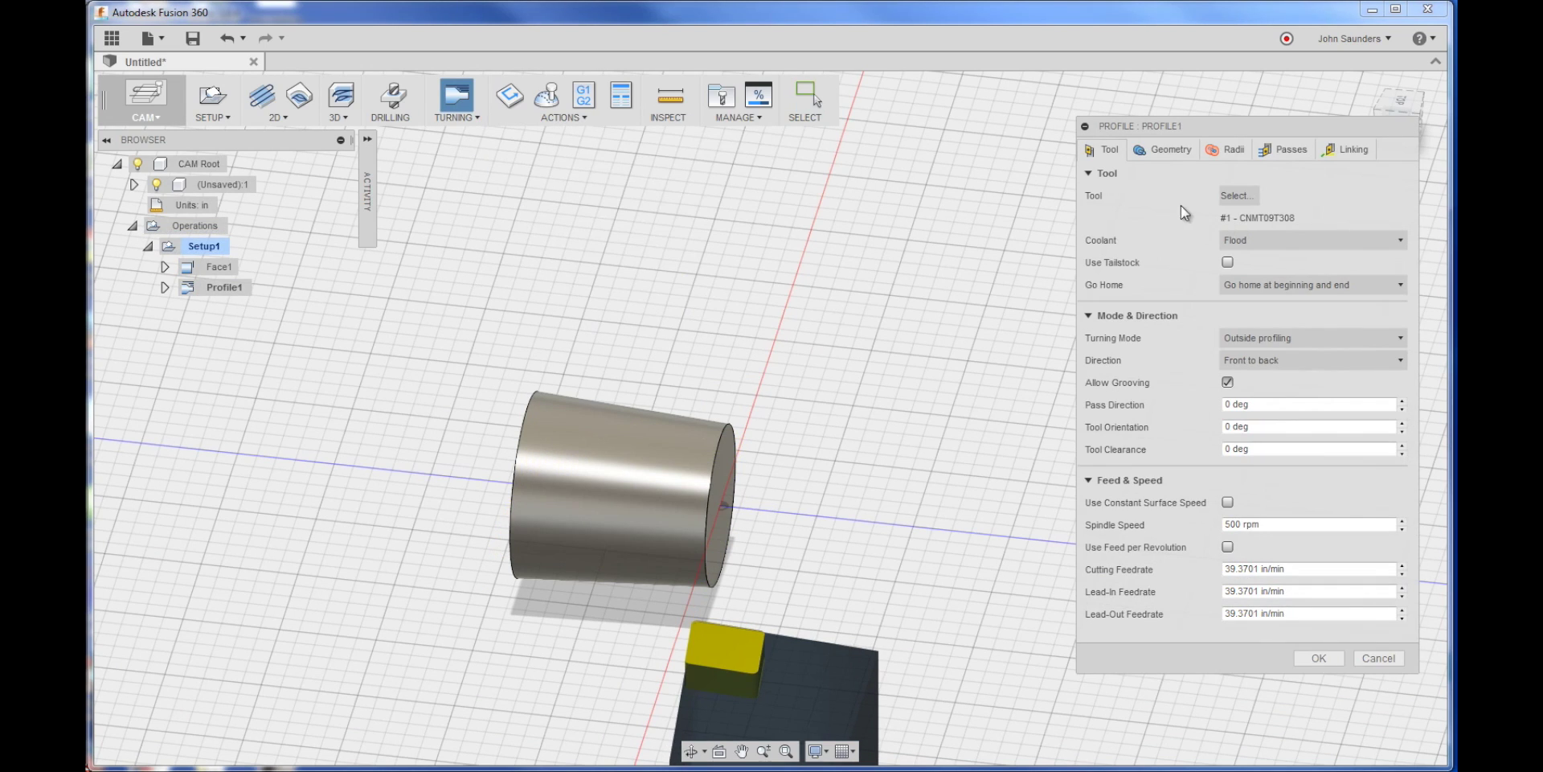
left_click(1161, 152)
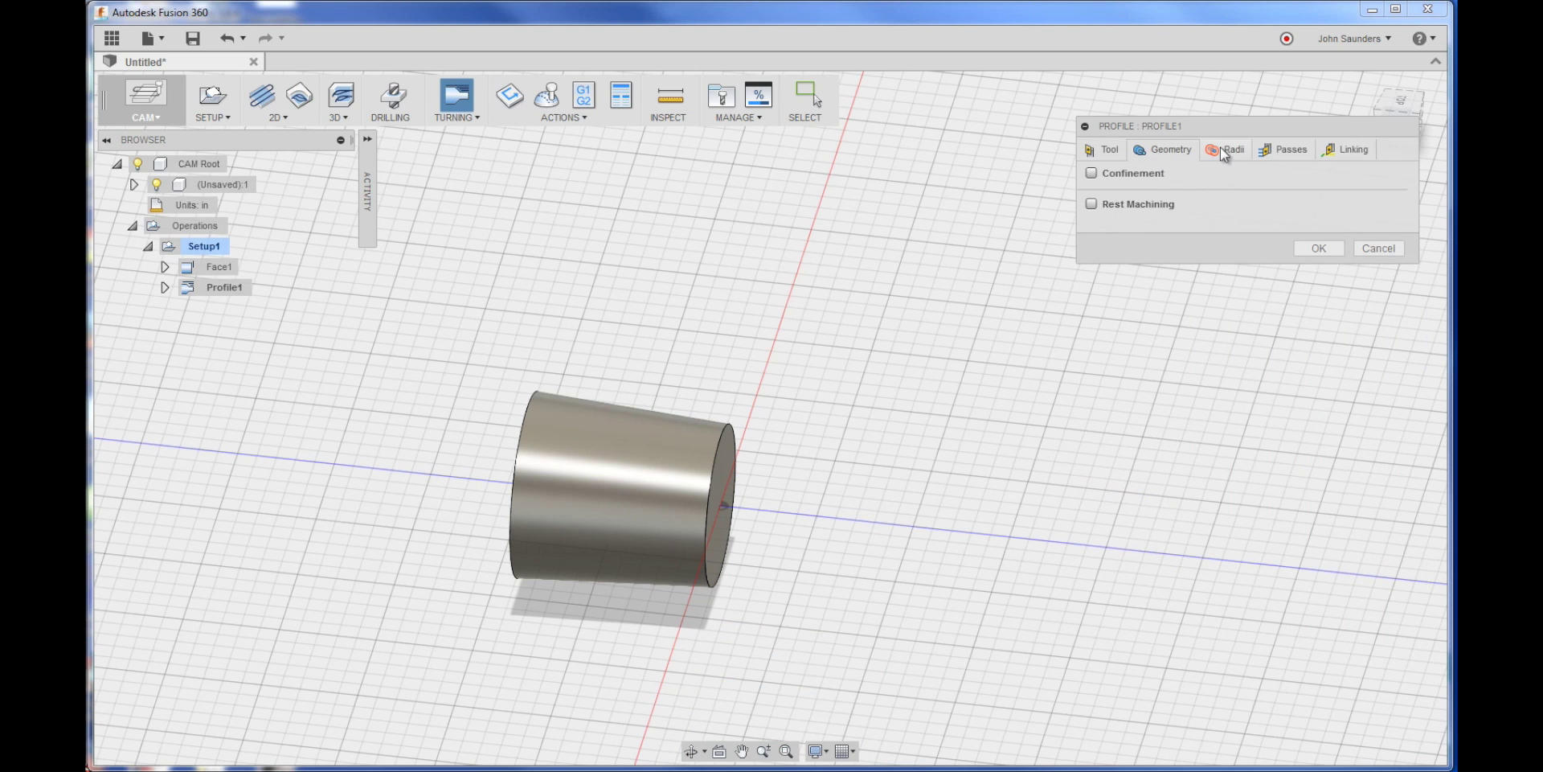
left_click(1318, 248)
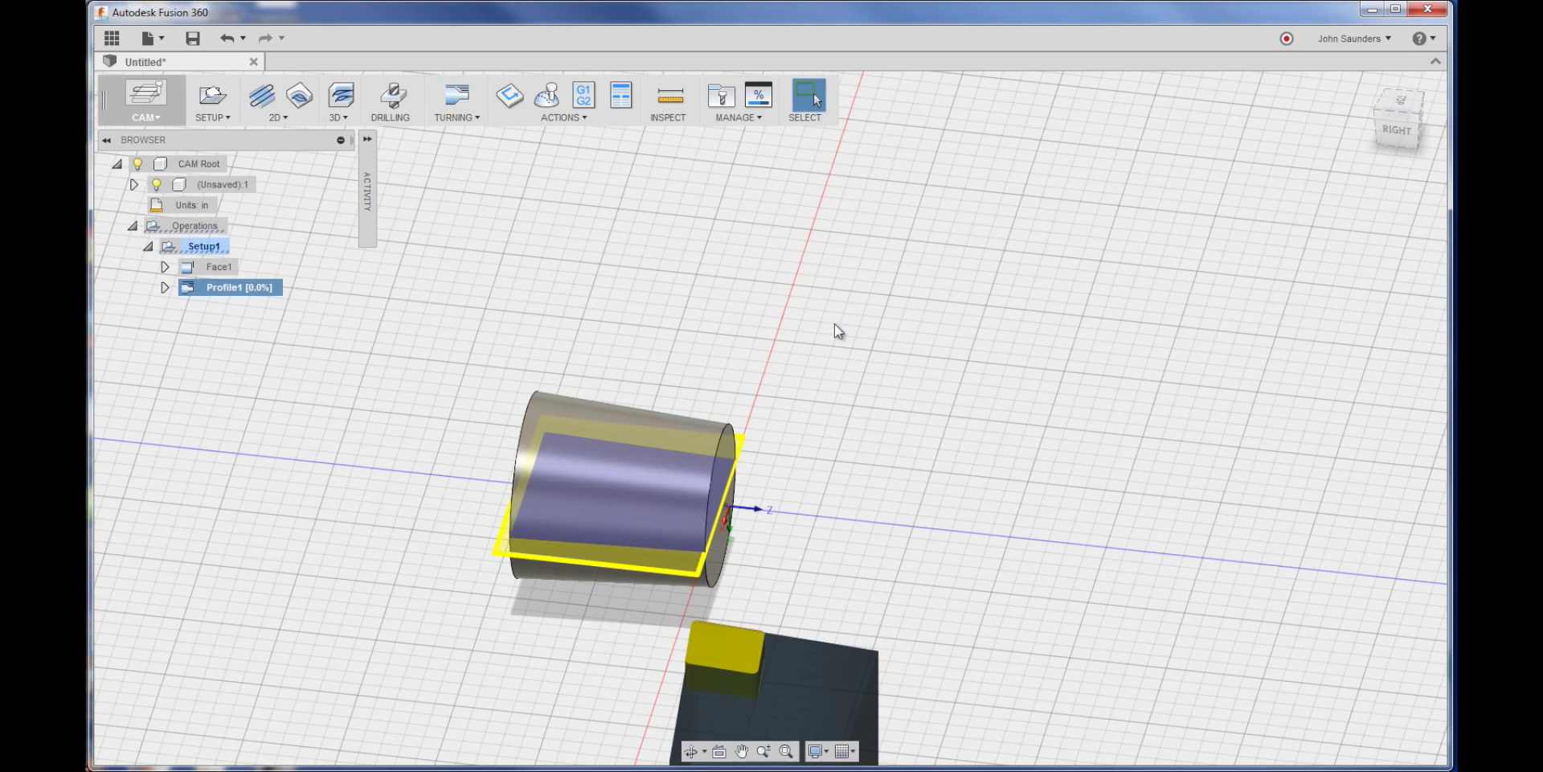
Step: Simulate the profile operation's stock removal and watch the cuts along the taper and front face
middle_click_drag(786, 331, 873, 392, "shift")
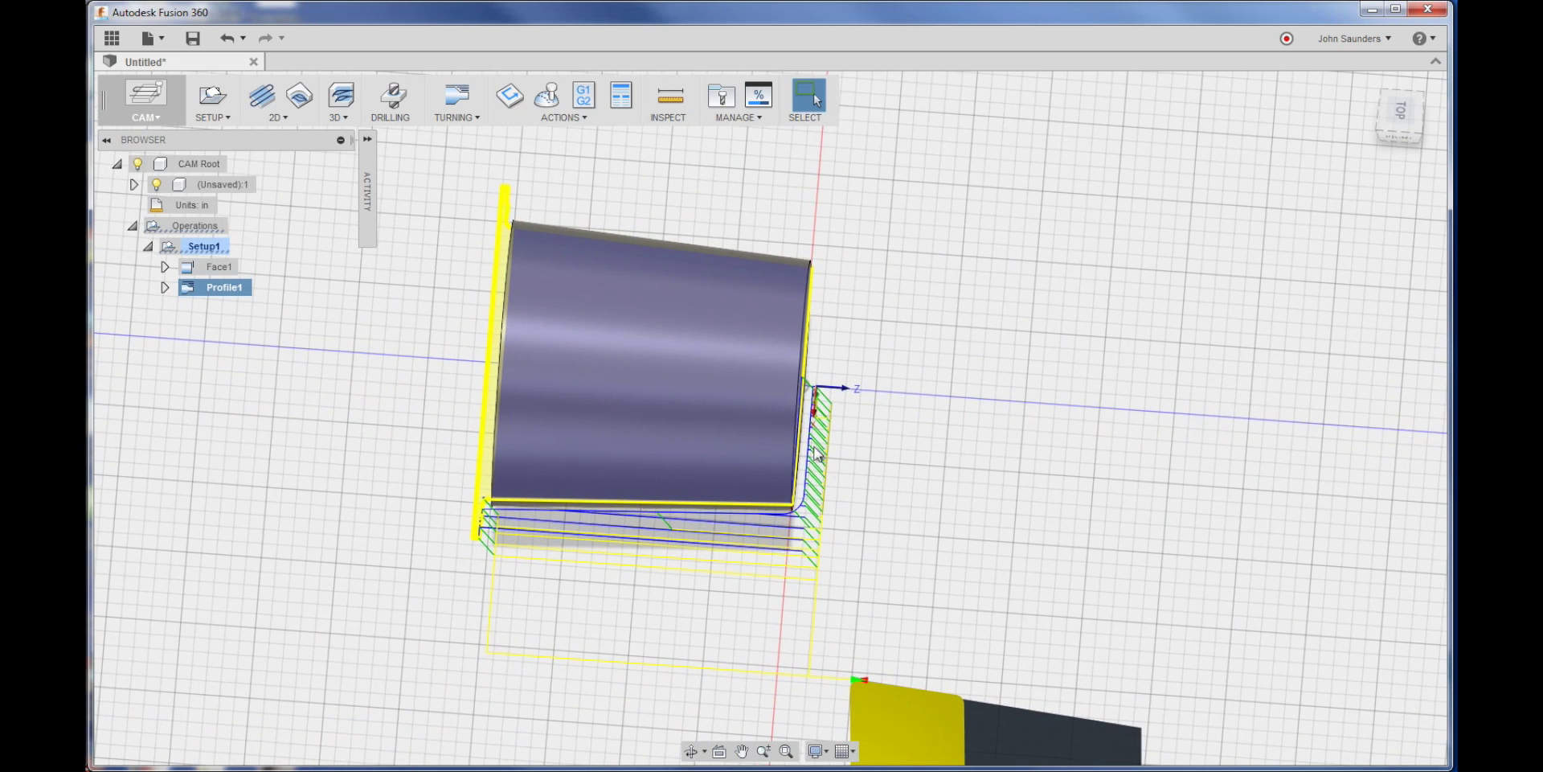
middle_click_drag(808, 442, 521, 157, "shift")
left_click(539, 101)
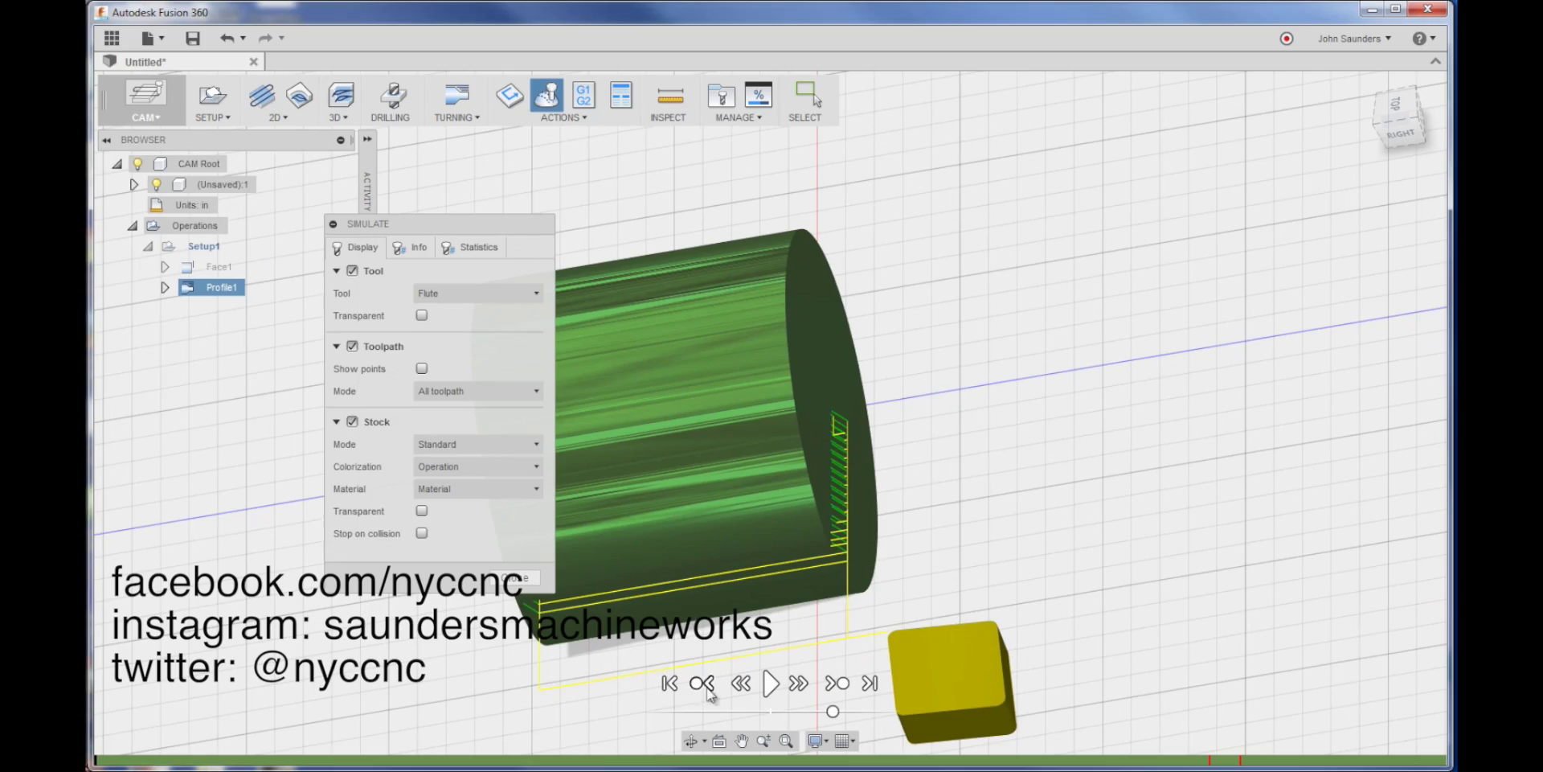
left_click(770, 683)
middle_click_drag(770, 683, 885, 499, "shift")
middle_click_drag(725, 449, 760, 487, "shift")
Step: Show the tool holder in the simulation, check its clearance through the remaining passes, and close the simulation
left_click(478, 292)
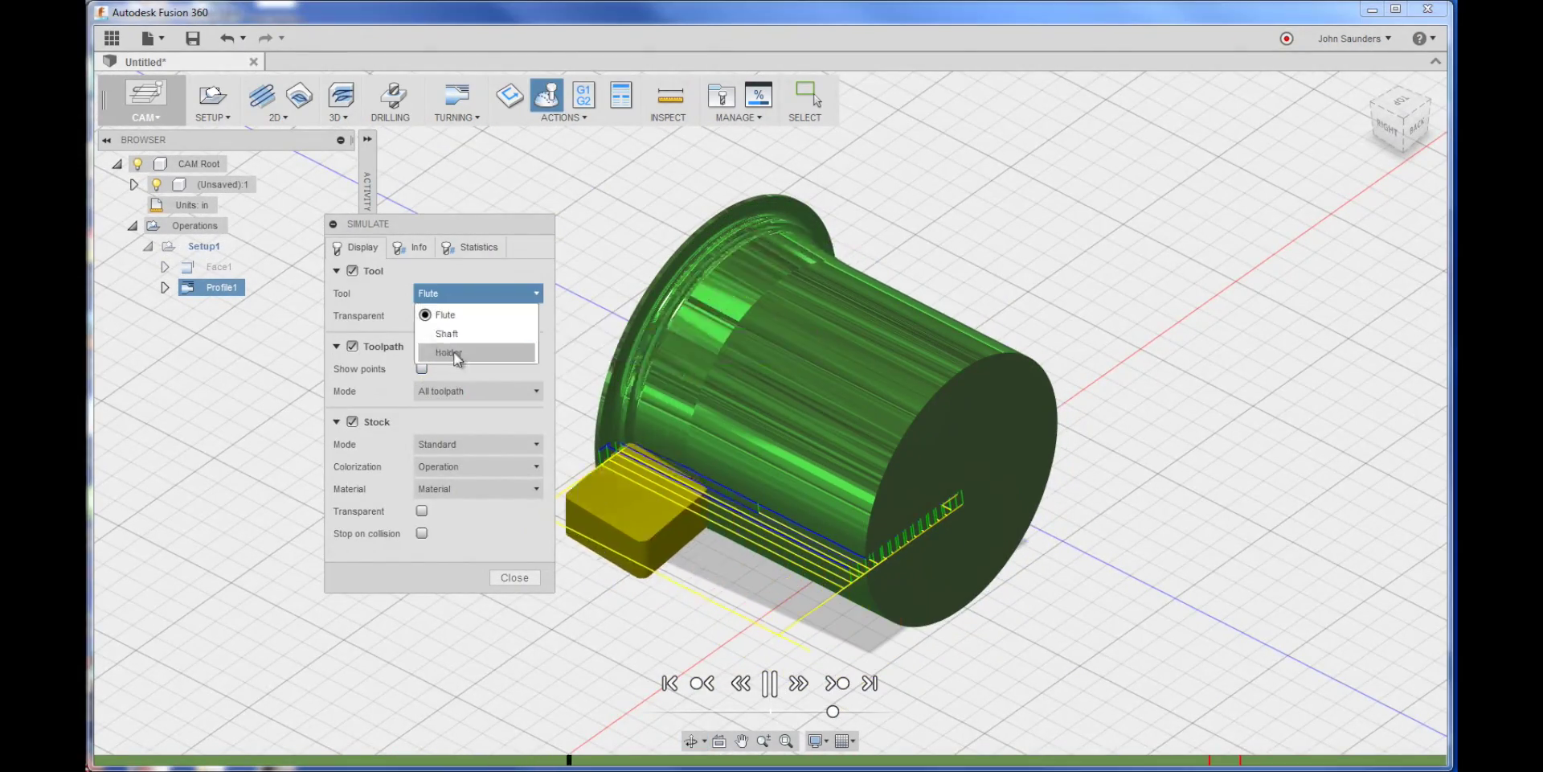
left_click(450, 353)
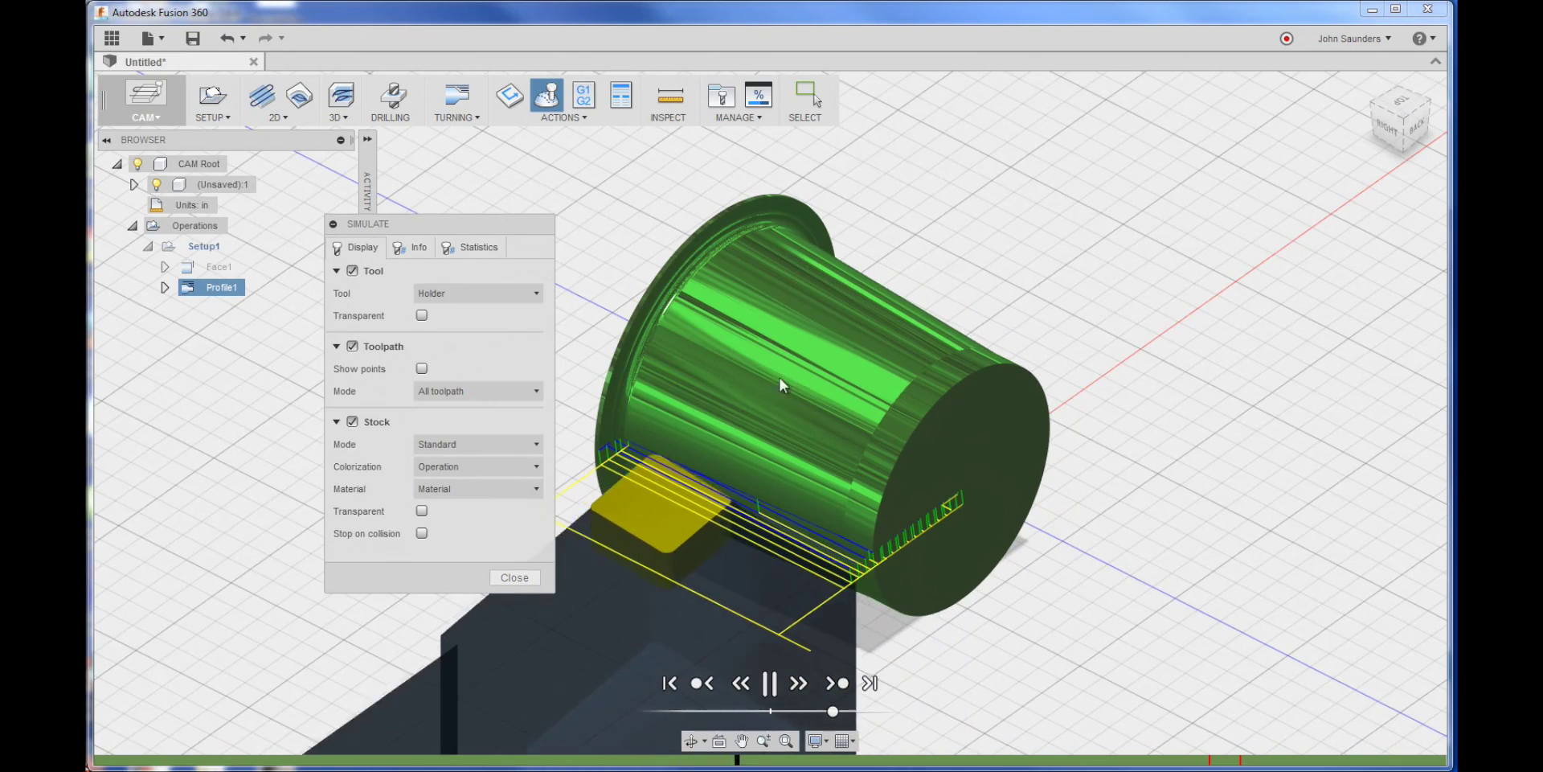
middle_click_drag(799, 376, 884, 359, "shift")
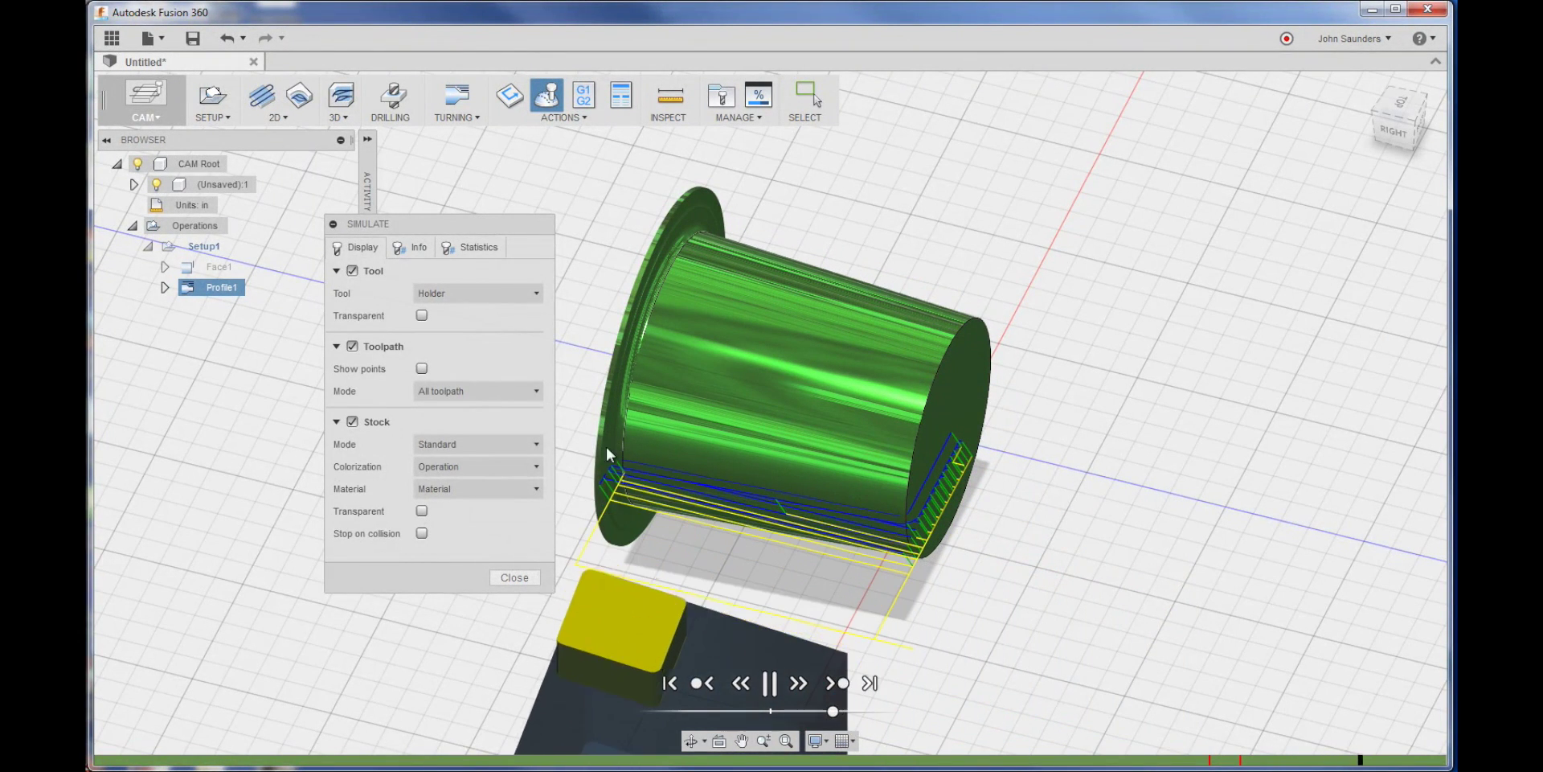
left_click(513, 578)
Step: Edit the Profile operation to enable rest machining with the source set to previous operation(s)
left_click(232, 289)
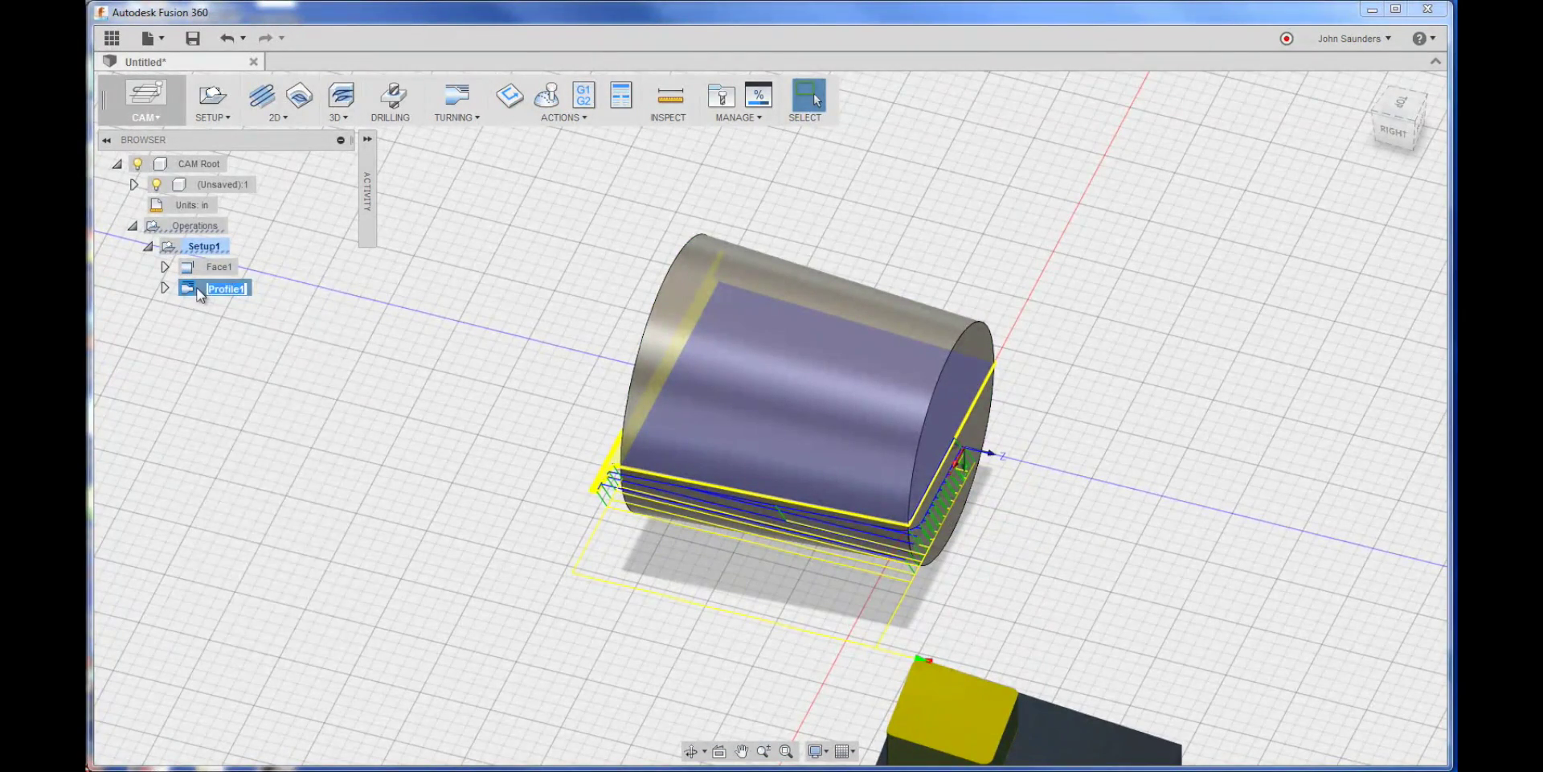
right_click(200, 294)
left_click(221, 304)
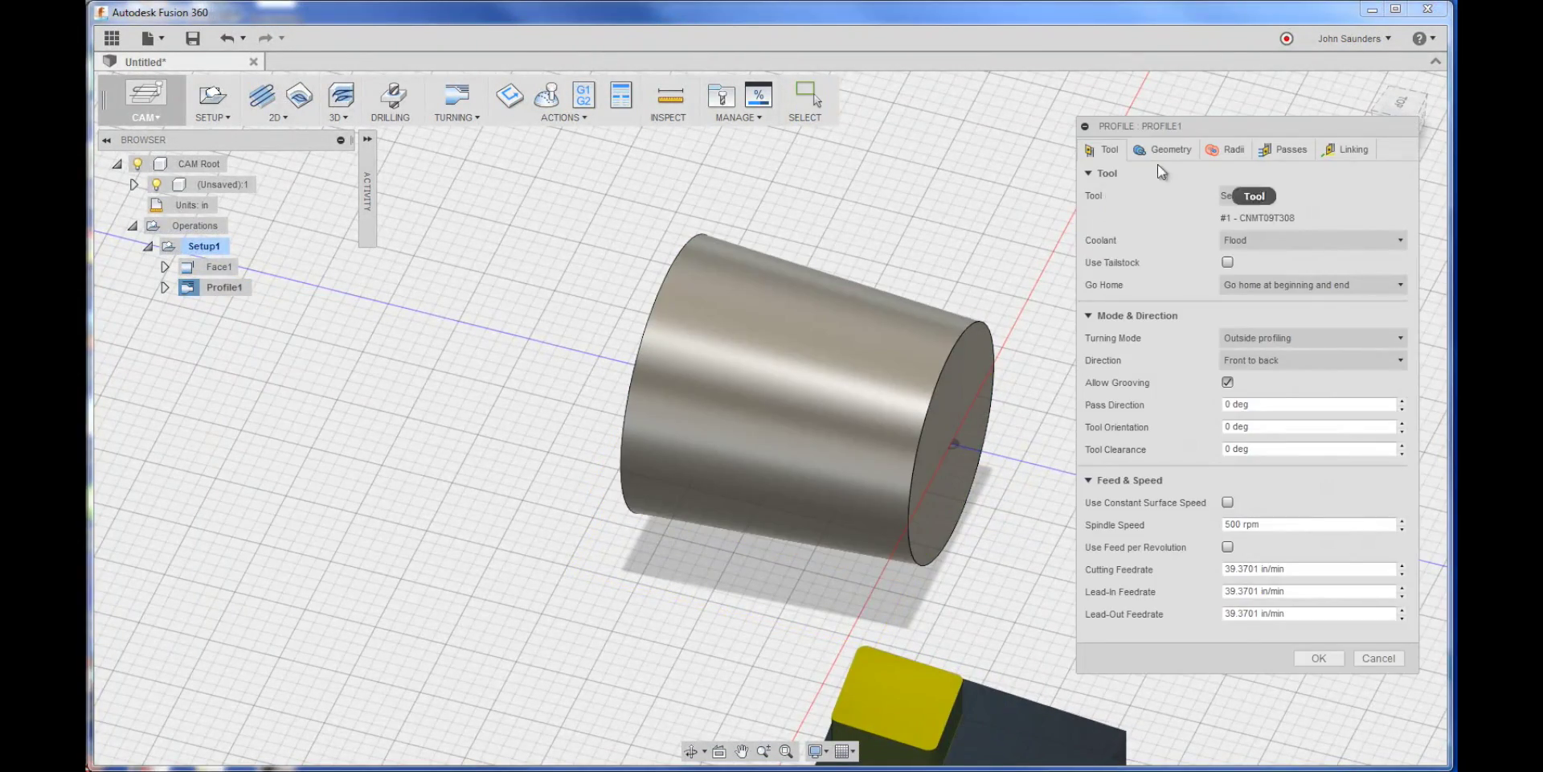
left_click(1157, 151)
left_click(1090, 205)
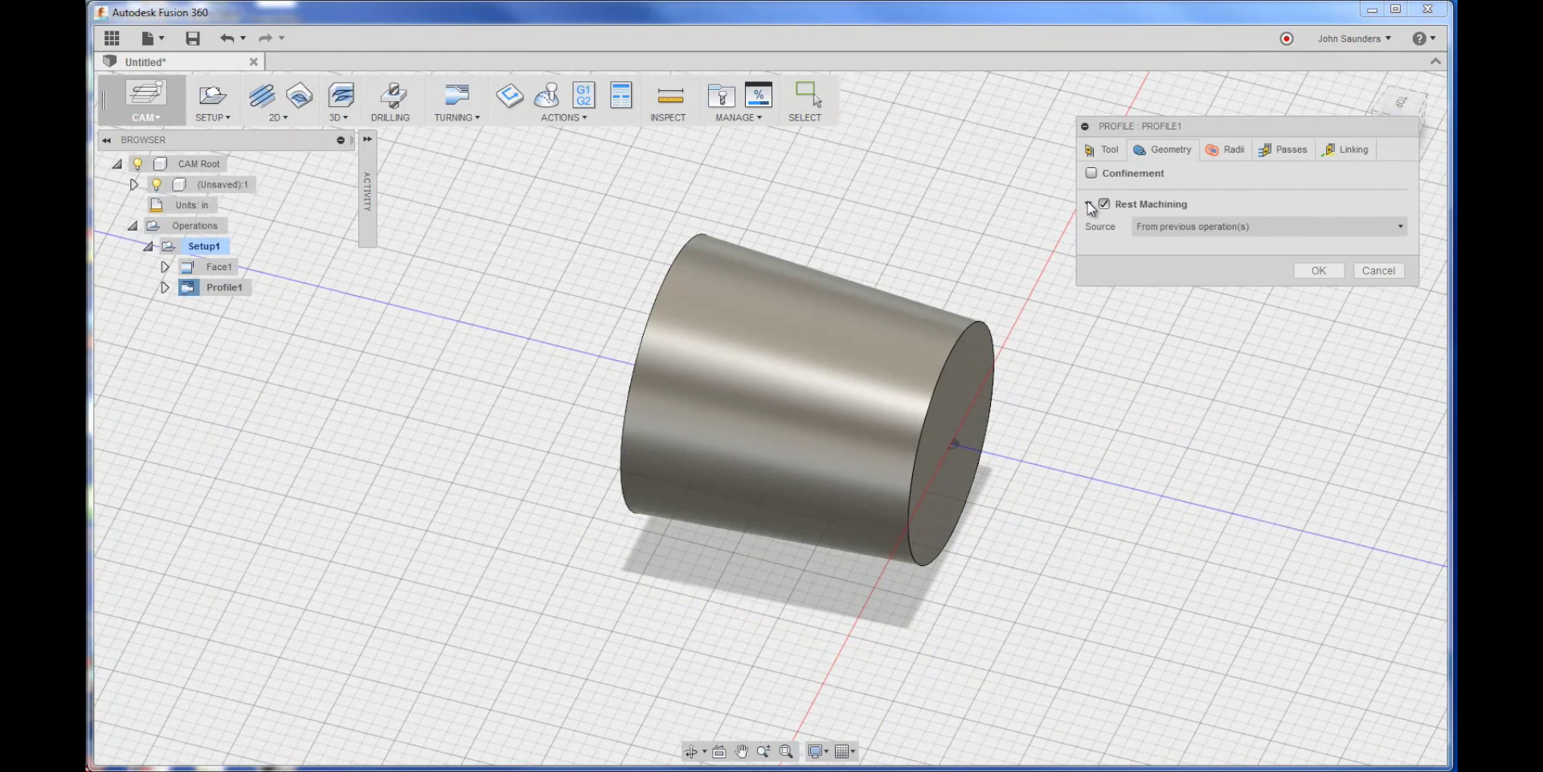
left_click(1318, 271)
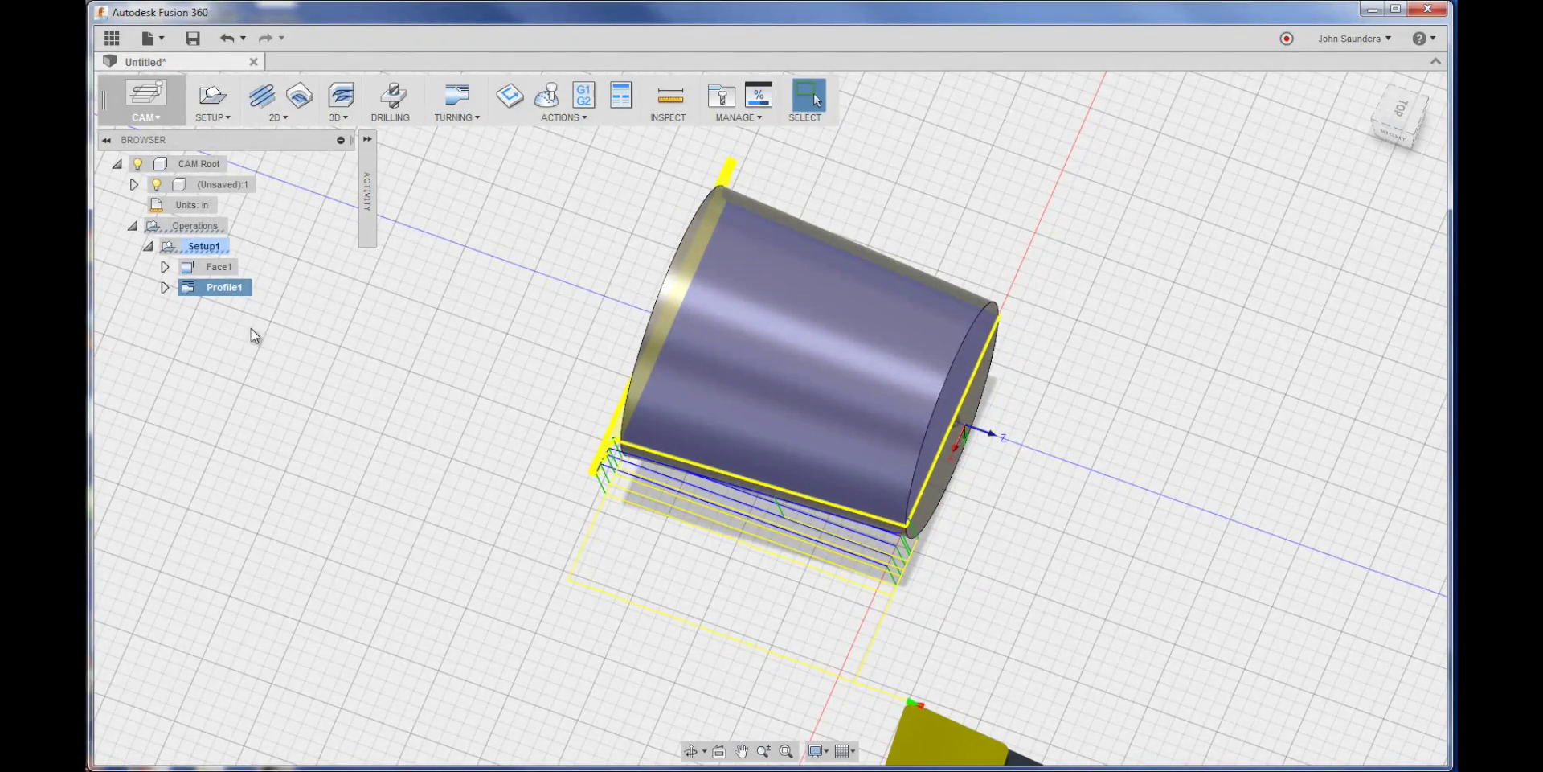
Step: Enable confinement on the Profile operation and set its backside stock offset to .05 in
right_click(223, 291)
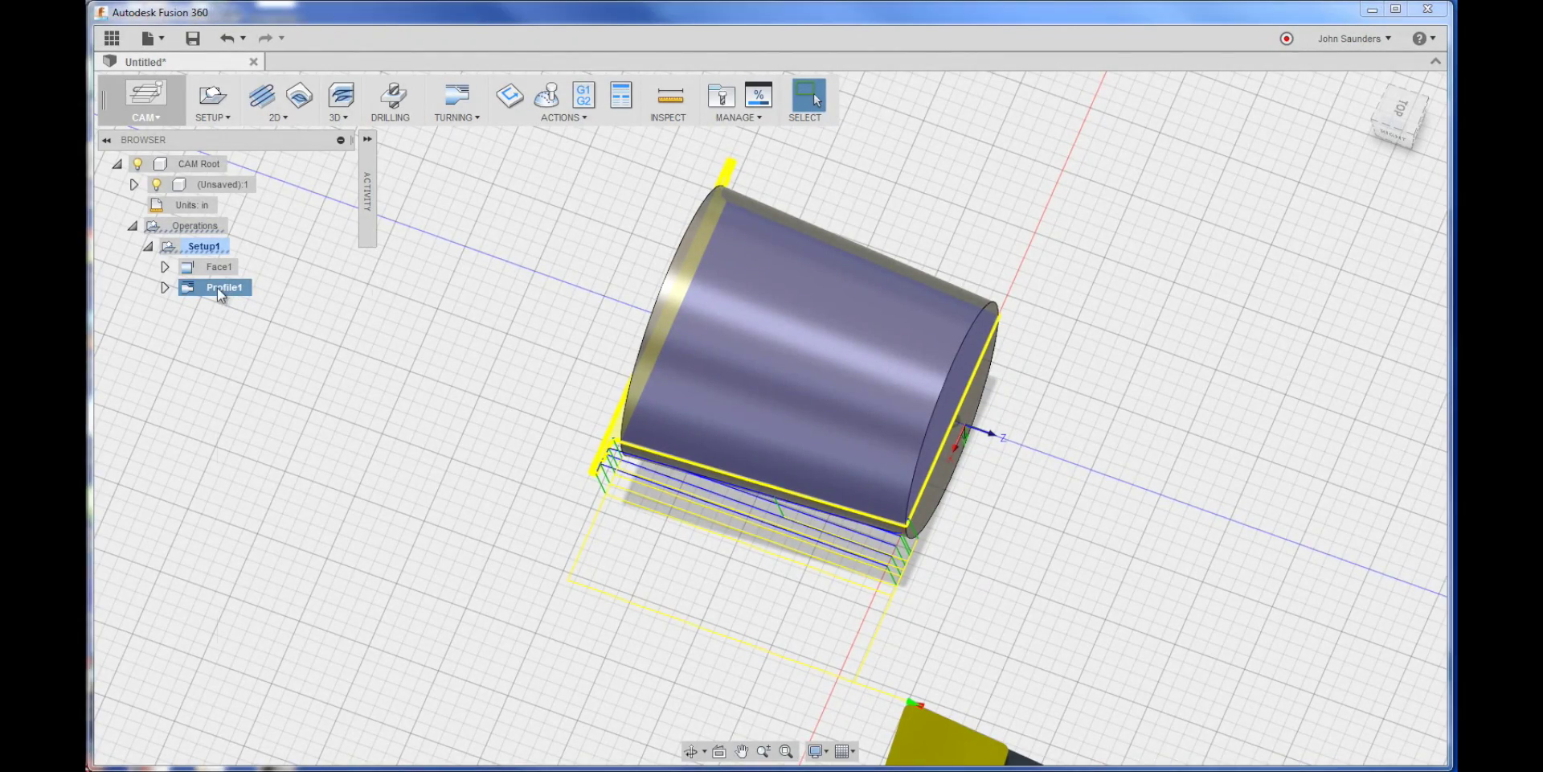
left_click(232, 296)
left_click(1165, 153)
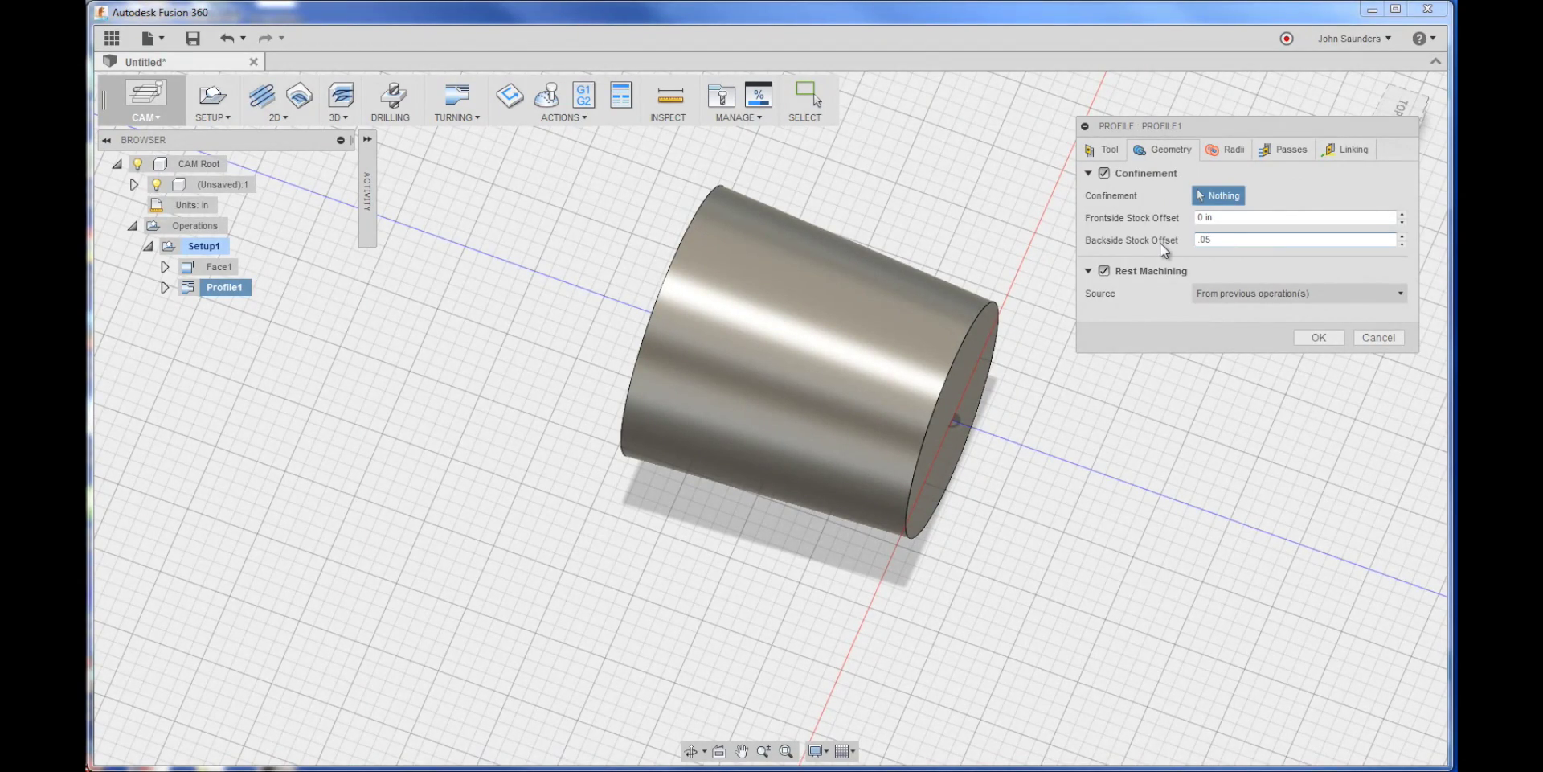
left_click(1318, 338)
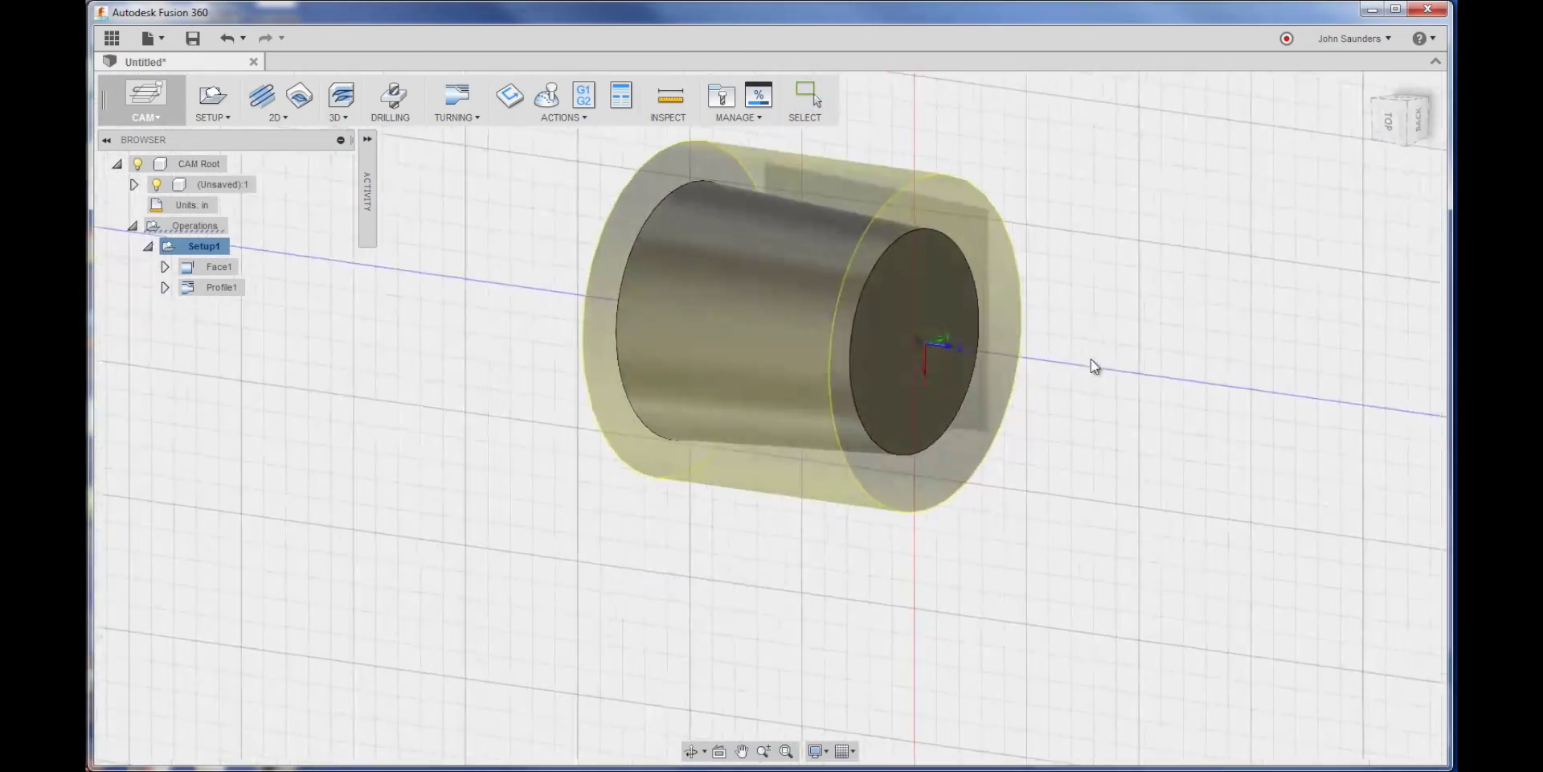
Step: Simulate the whole setup's facing and profiling cuts with the holder shown, speed up playback to the end, and close the simulation
middle_click_drag(680, 427, 892, 578, "shift")
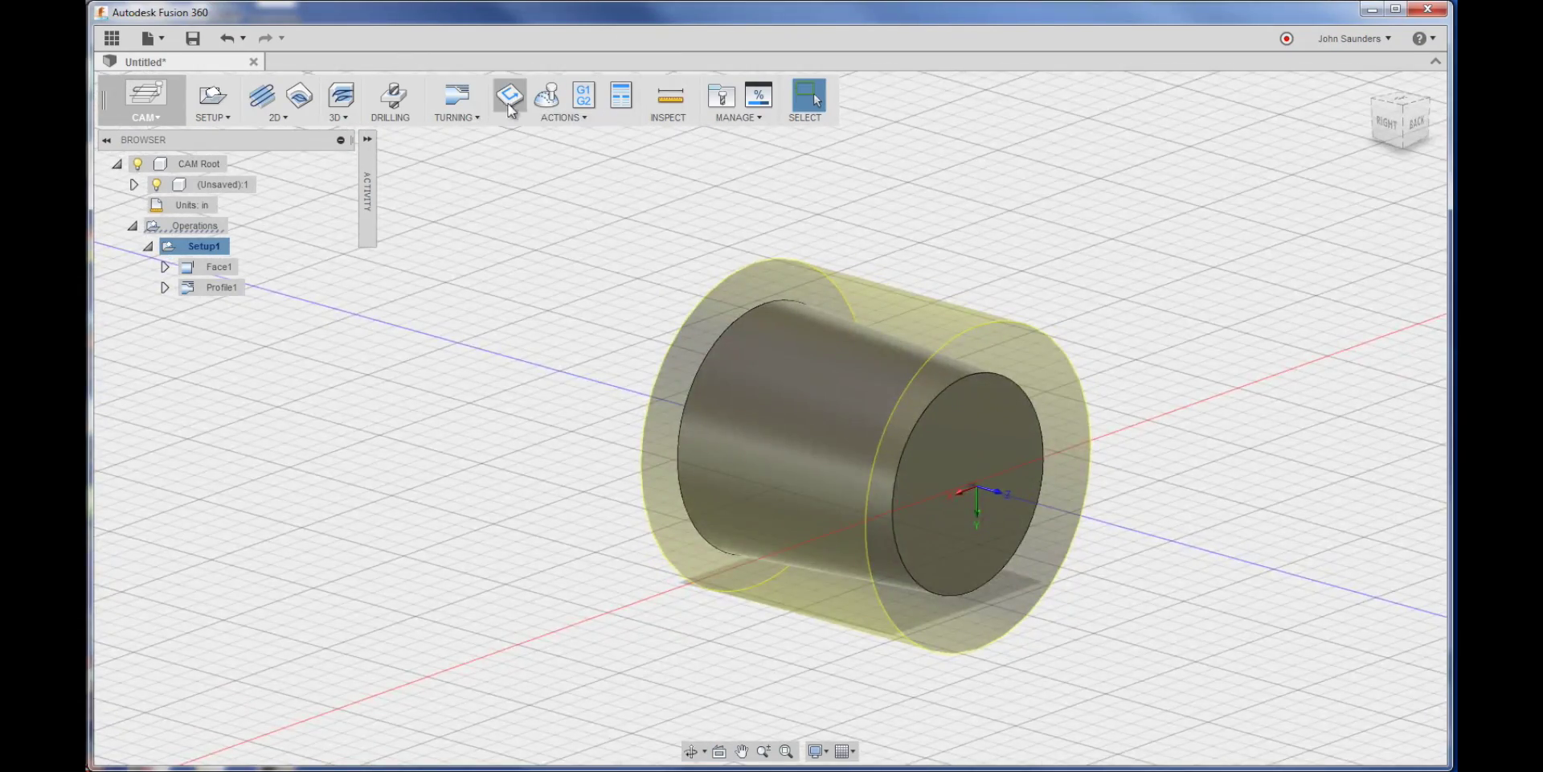
left_click(548, 97)
left_click(770, 683)
middle_click_drag(1061, 245, 1083, 273, "shift")
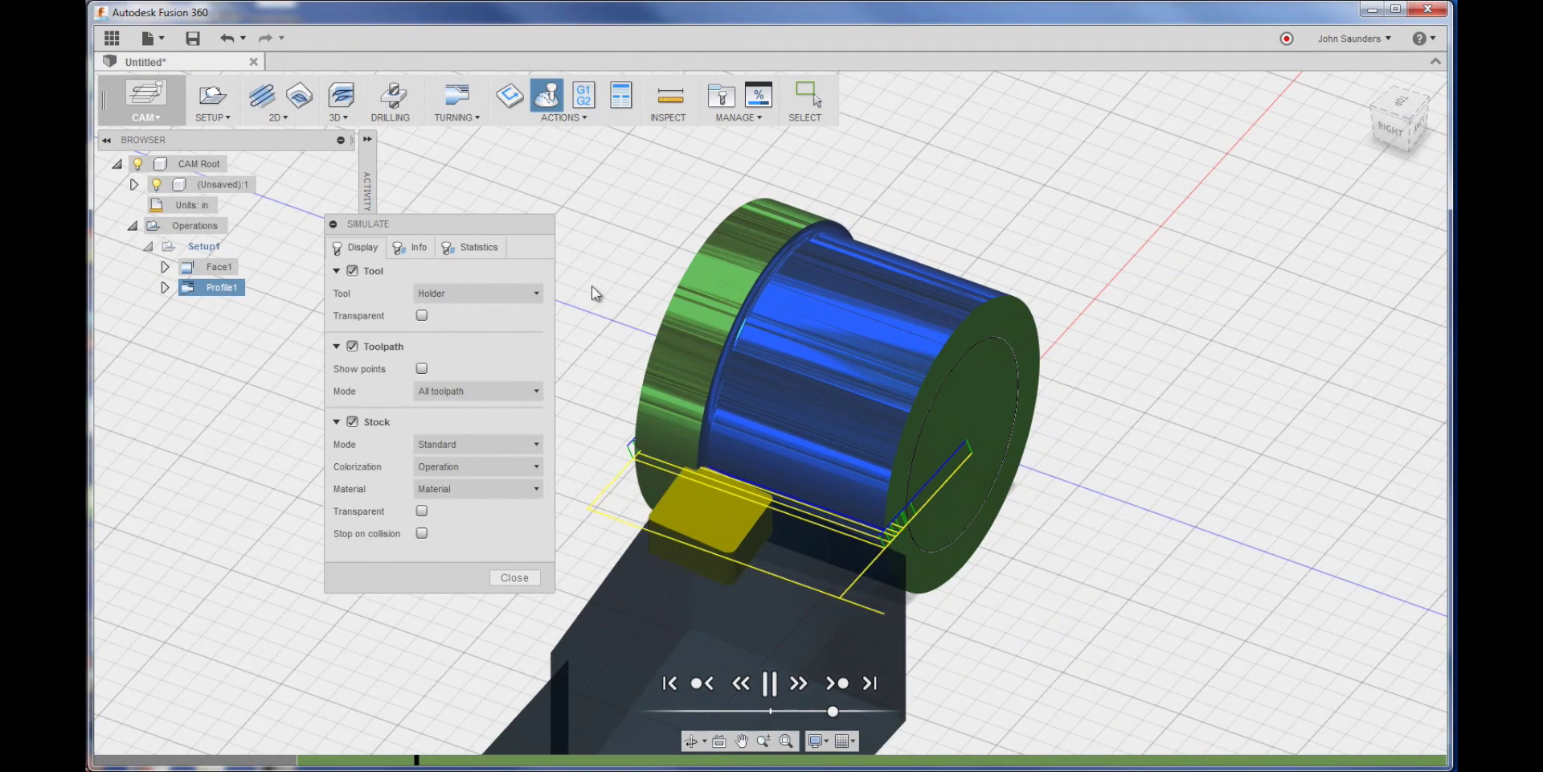
left_click_drag(832, 710, 875, 715)
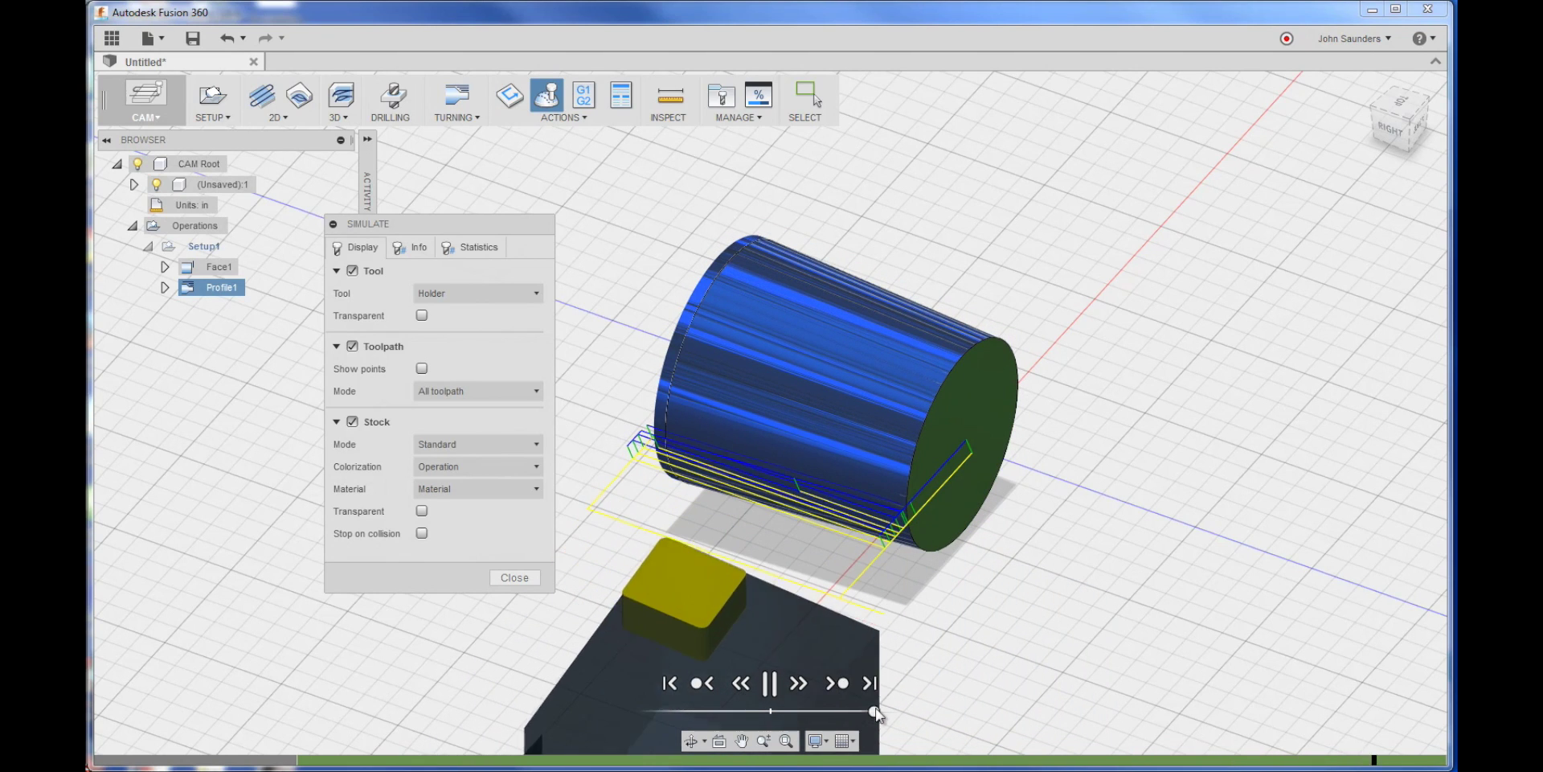
left_click(515, 578)
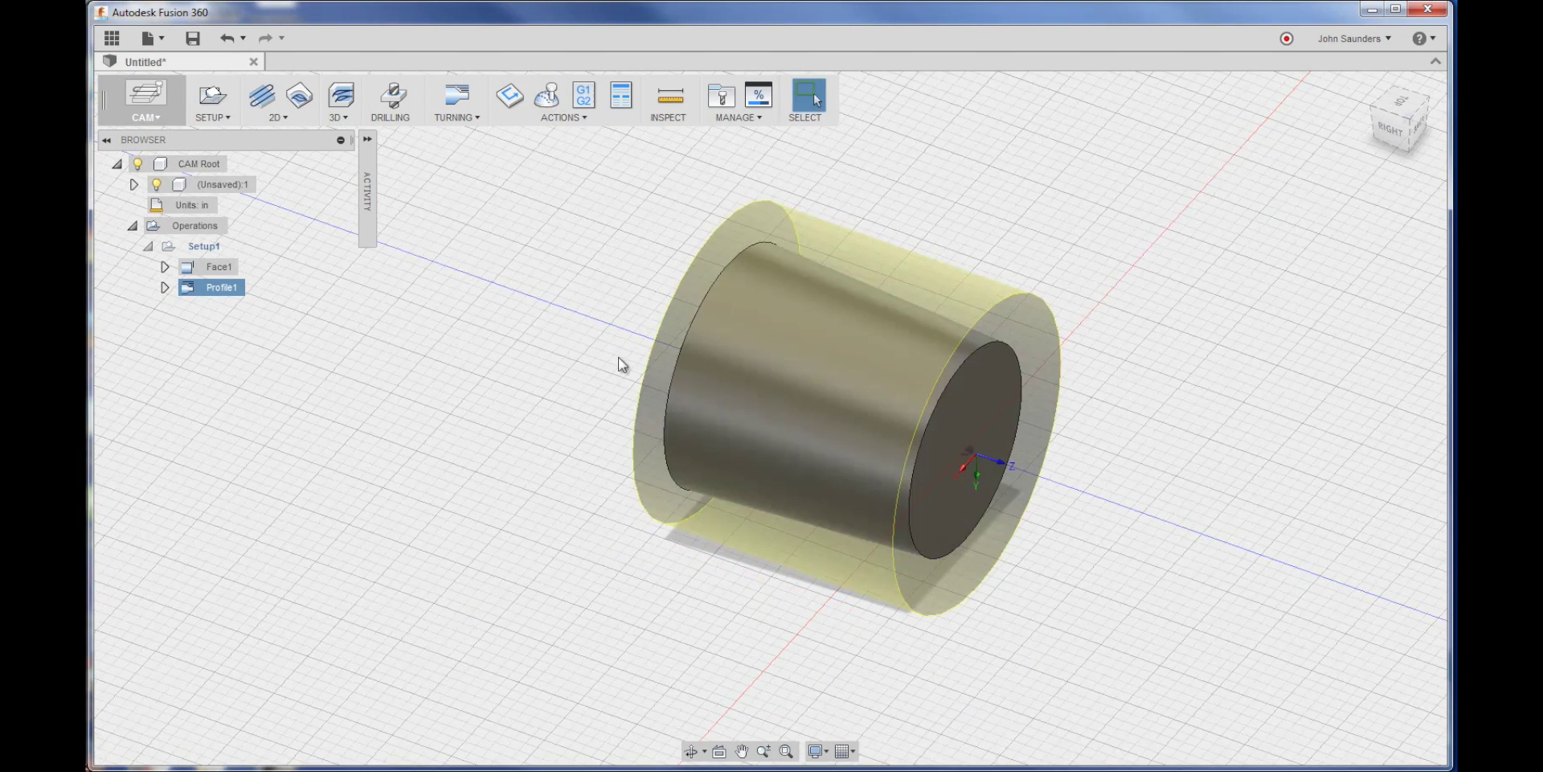
Step: Add a Turning Part operation and choose sample tool 6, groove square, for the cutoff
left_click(457, 118)
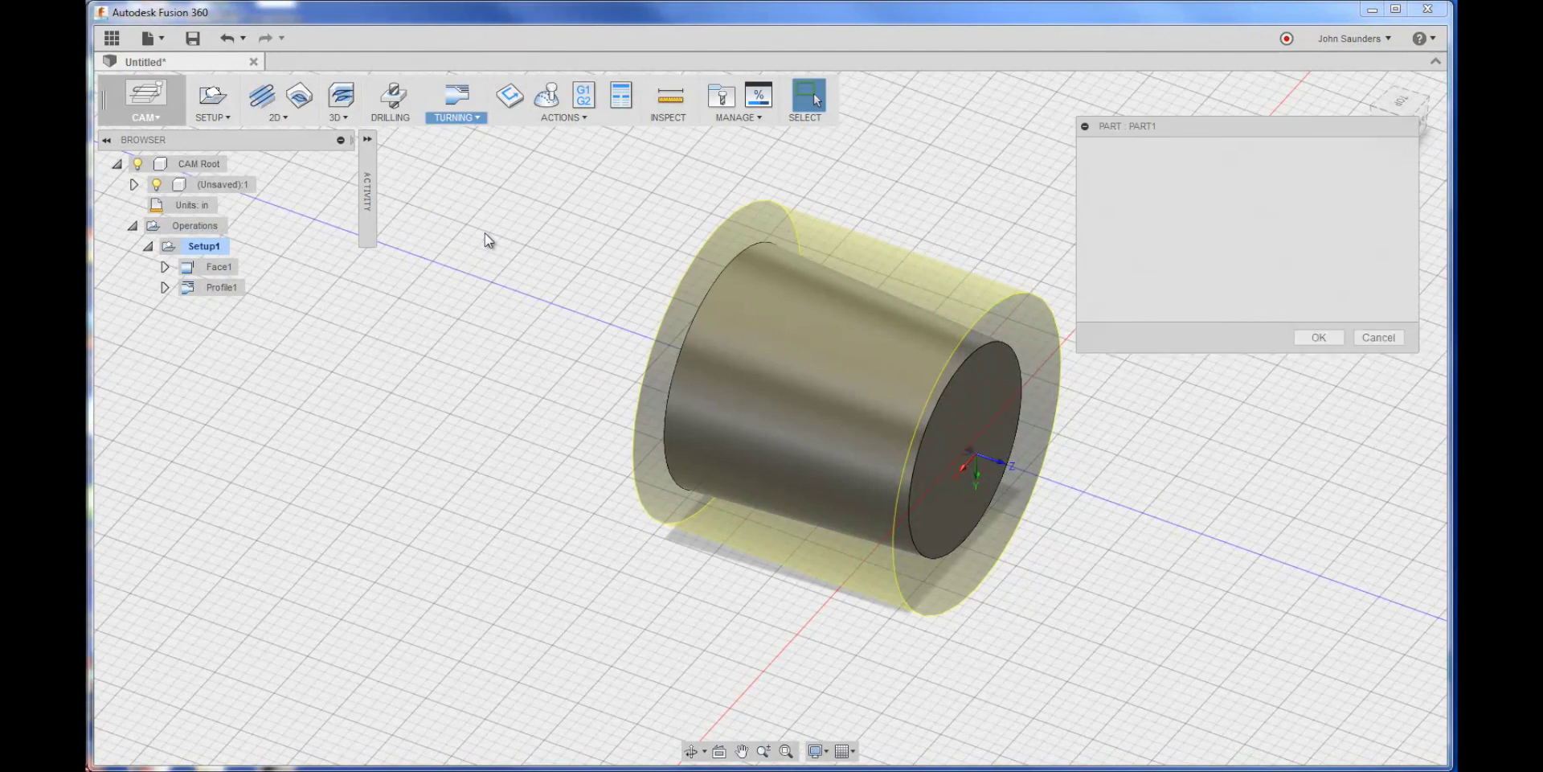
left_click(485, 235)
left_click(1230, 196)
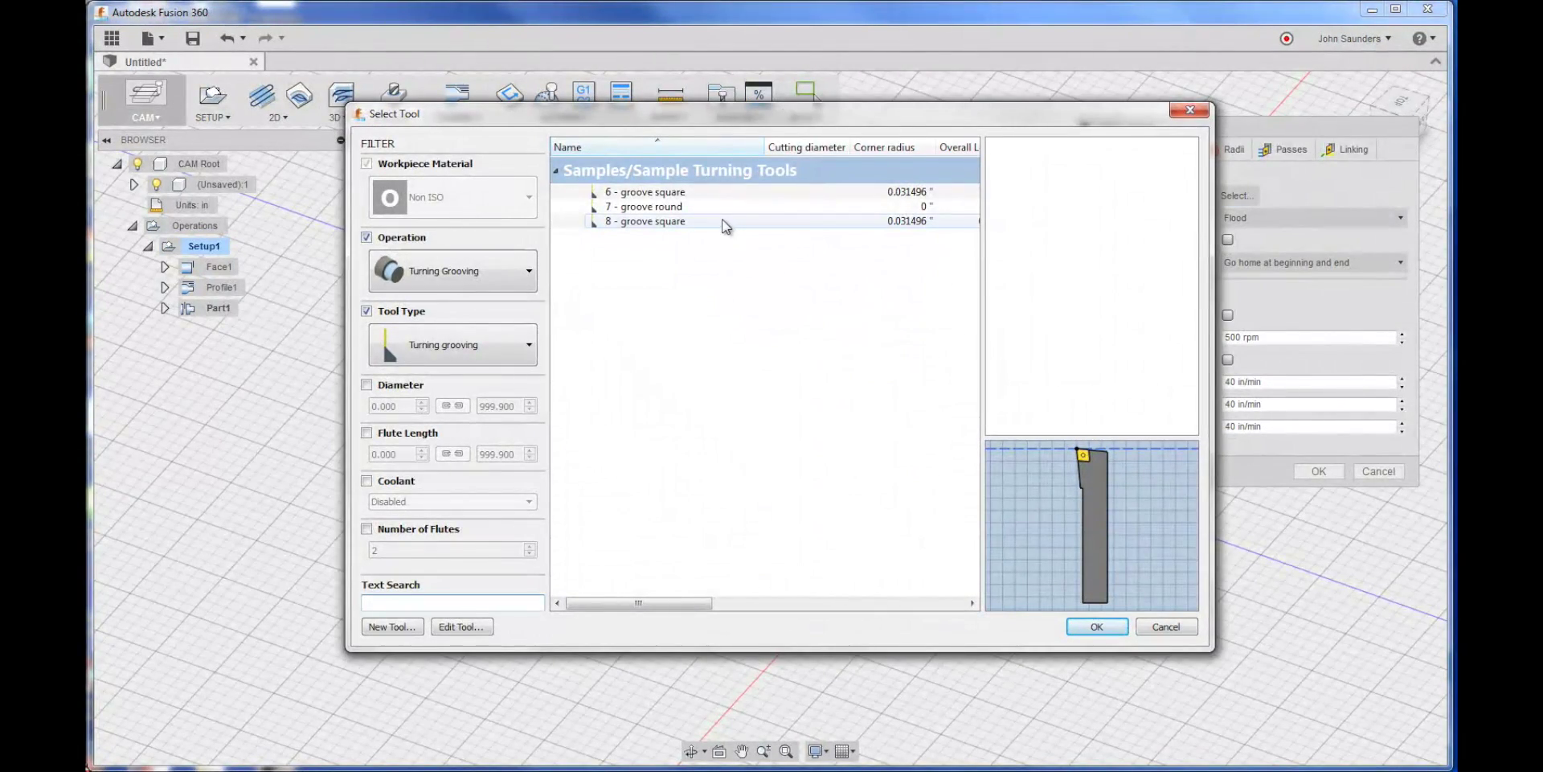
left_click(679, 192)
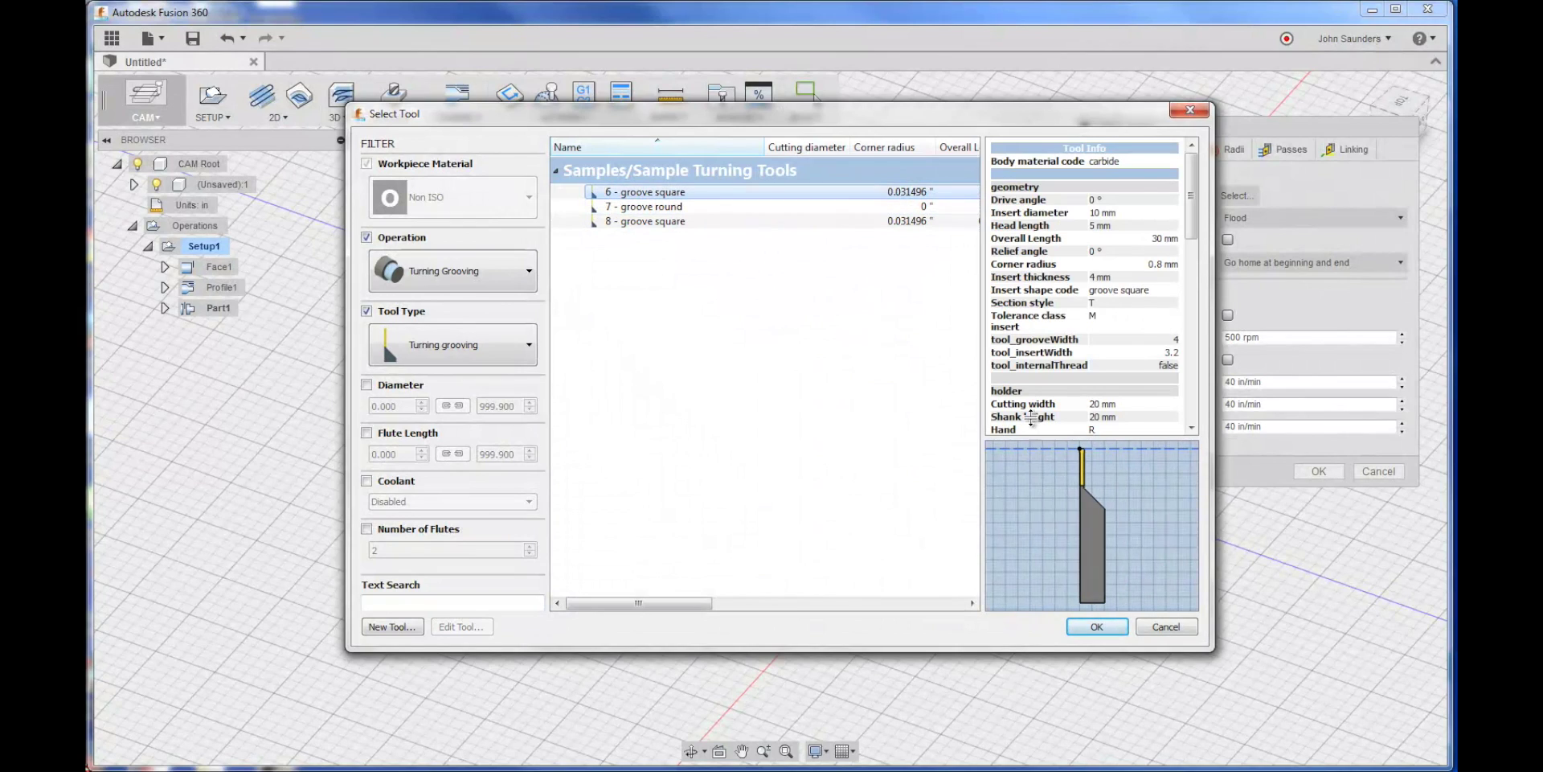